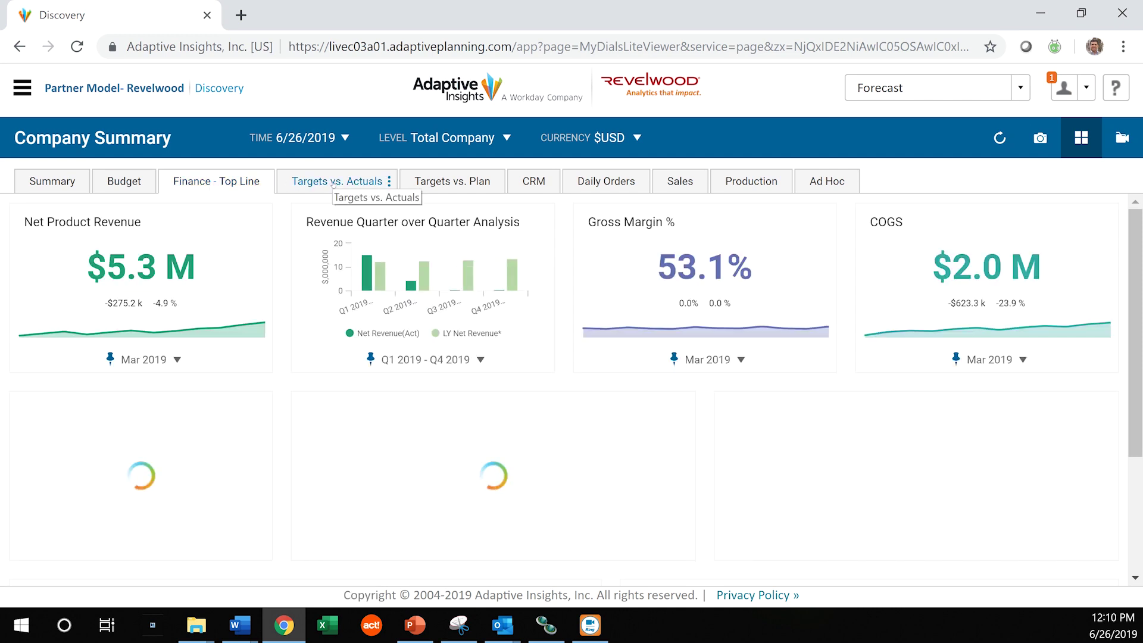
Step: Look through the Targets vs. Actuals, Sales and Finance - Top Line dashboards of the Company Summary
{"action": "left_click", "coordinate": [333, 184]}
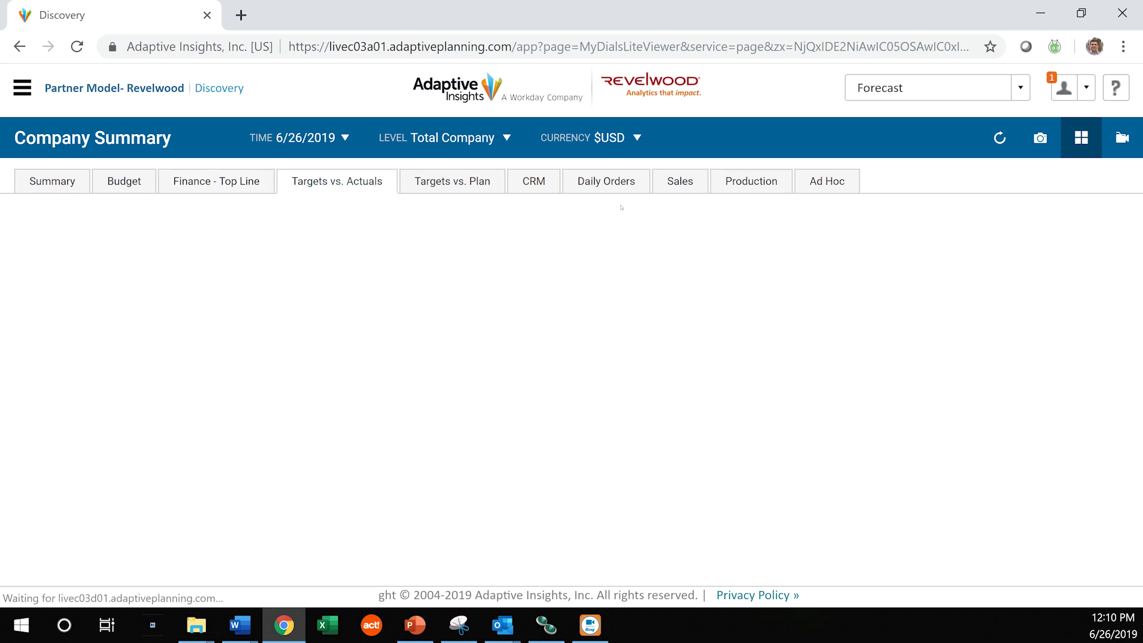
{"action": "left_click", "coordinate": [678, 184]}
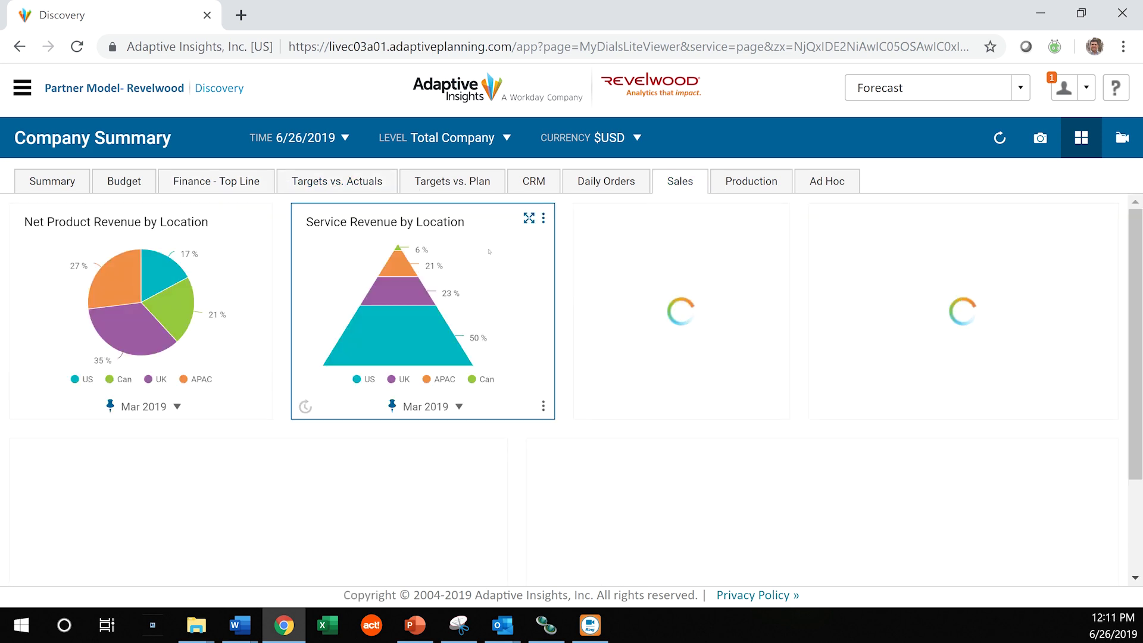
{"action": "left_click", "coordinate": [216, 181]}
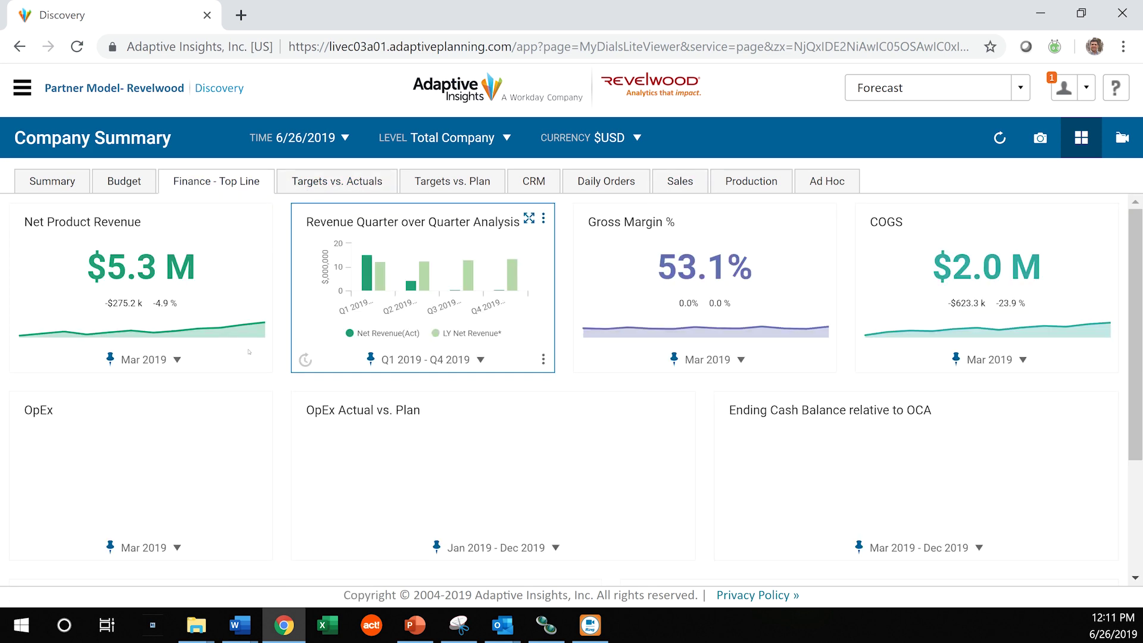
{"action": "scroll", "coordinate": [246, 386], "scroll_direction": "down", "scroll_amount": 3}
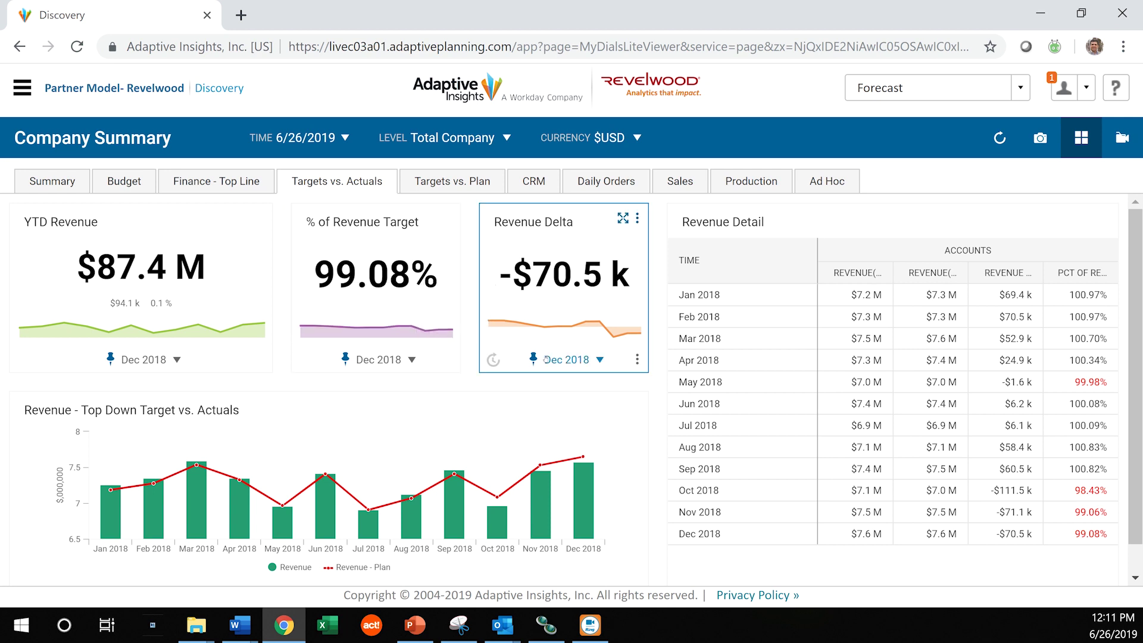
Step: Drill down by Level into the October 2018 percentage of revenue target in the Revenue Detail table of Targets vs. Actuals
{"action": "scroll", "coordinate": [980, 422], "scroll_direction": "down", "scroll_amount": 1}
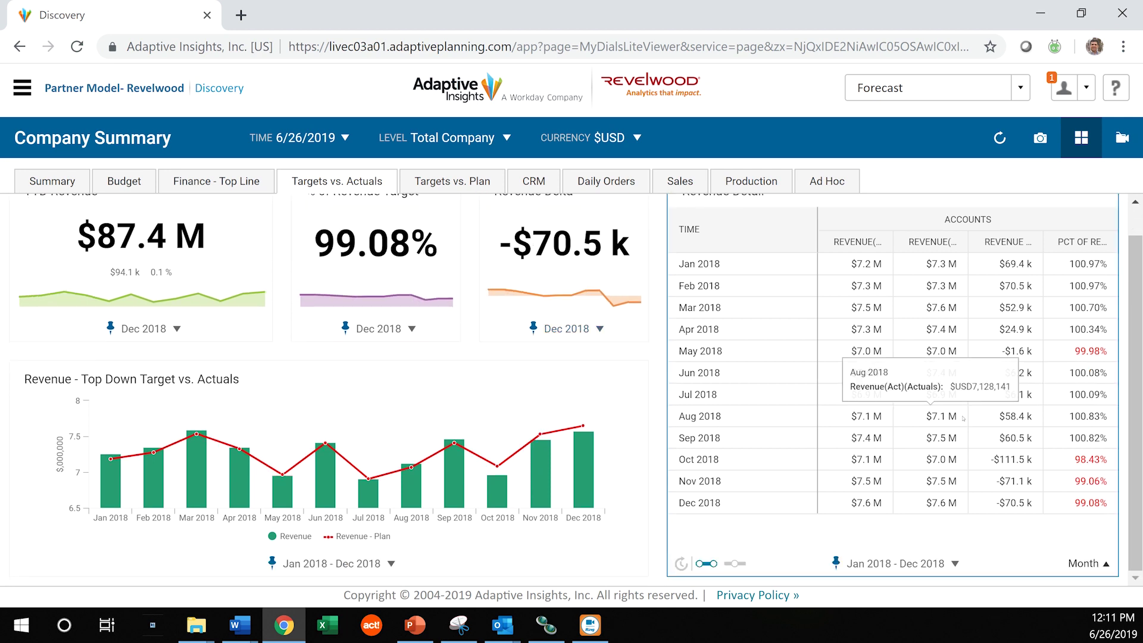
{"action": "key", "text": "alt+Tab"}
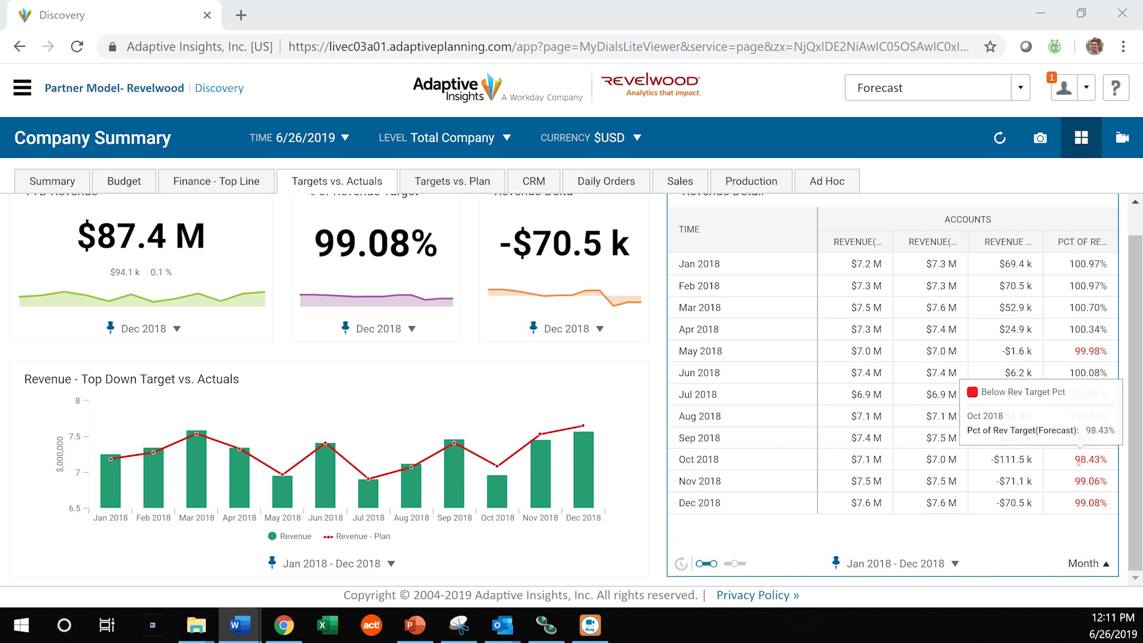
{"action": "key", "text": "alt+Tab"}
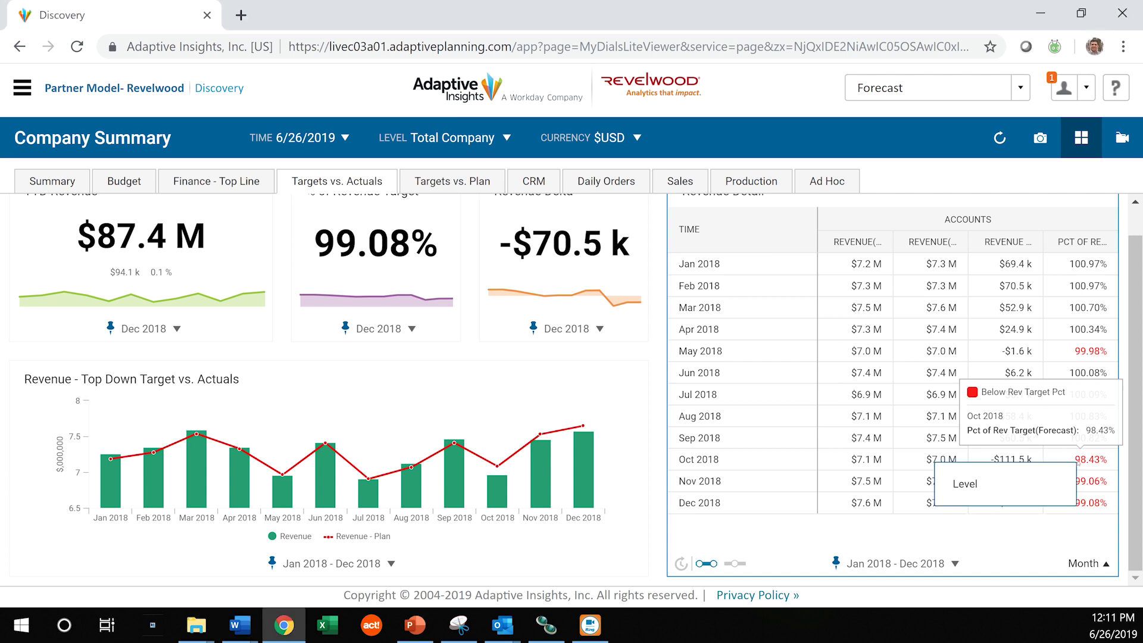
{"action": "left_click", "coordinate": [965, 483]}
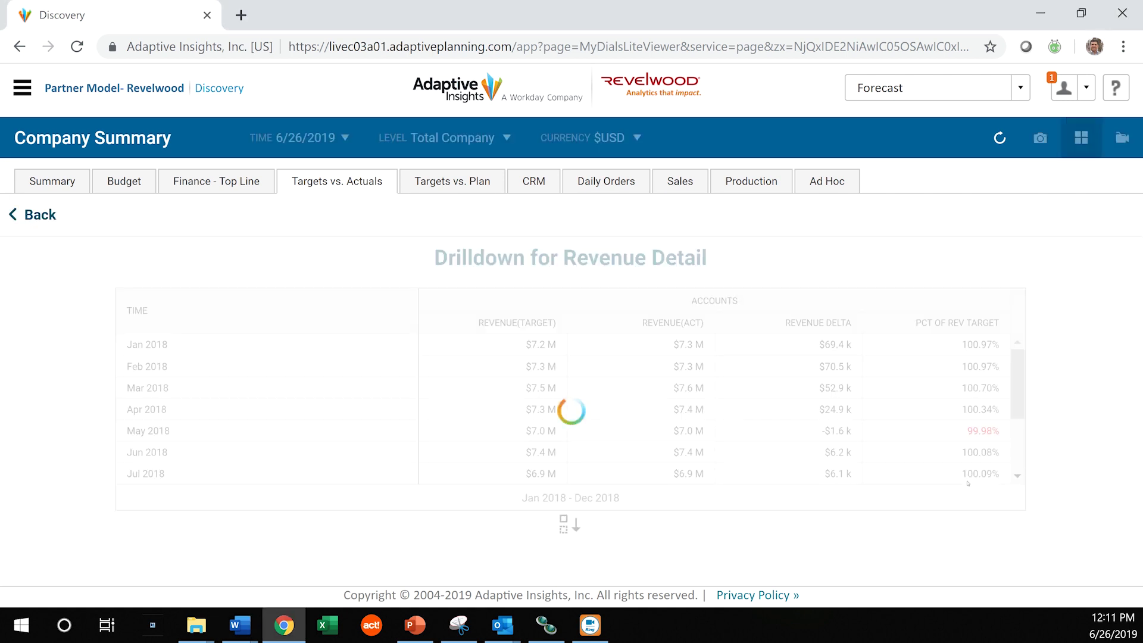
Step: Compare the Company C and Company A bars in the drilldown, and drill down by Level into Company A
{"action": "key", "text": "alt+Tab"}
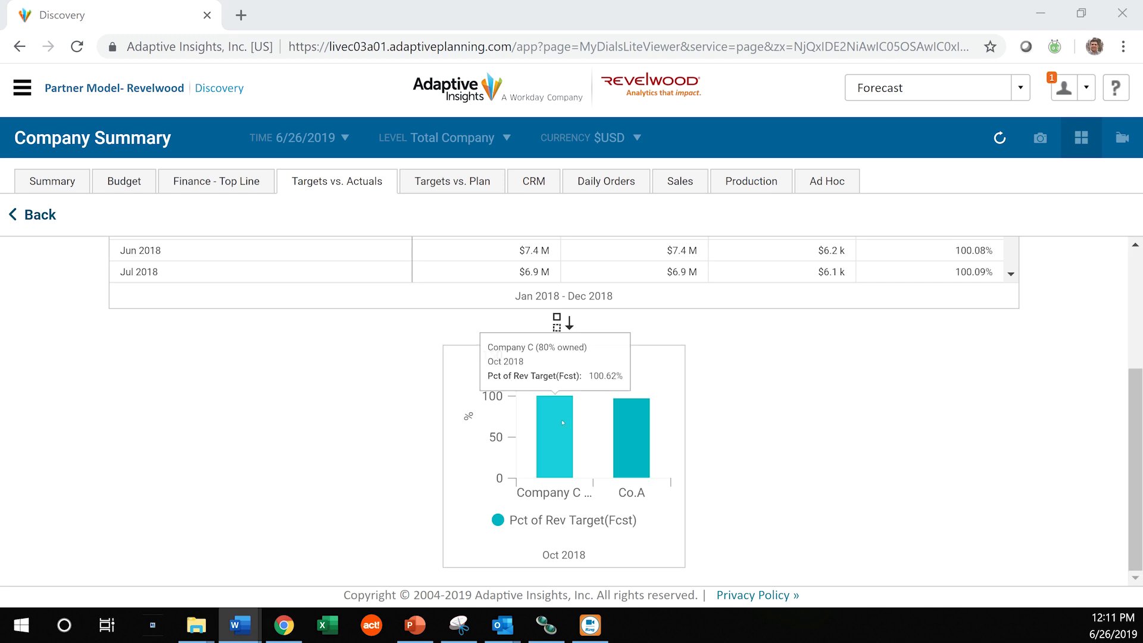
{"action": "mouse_move", "coordinate": [562, 420]}
{"action": "mouse_move", "coordinate": [635, 434]}
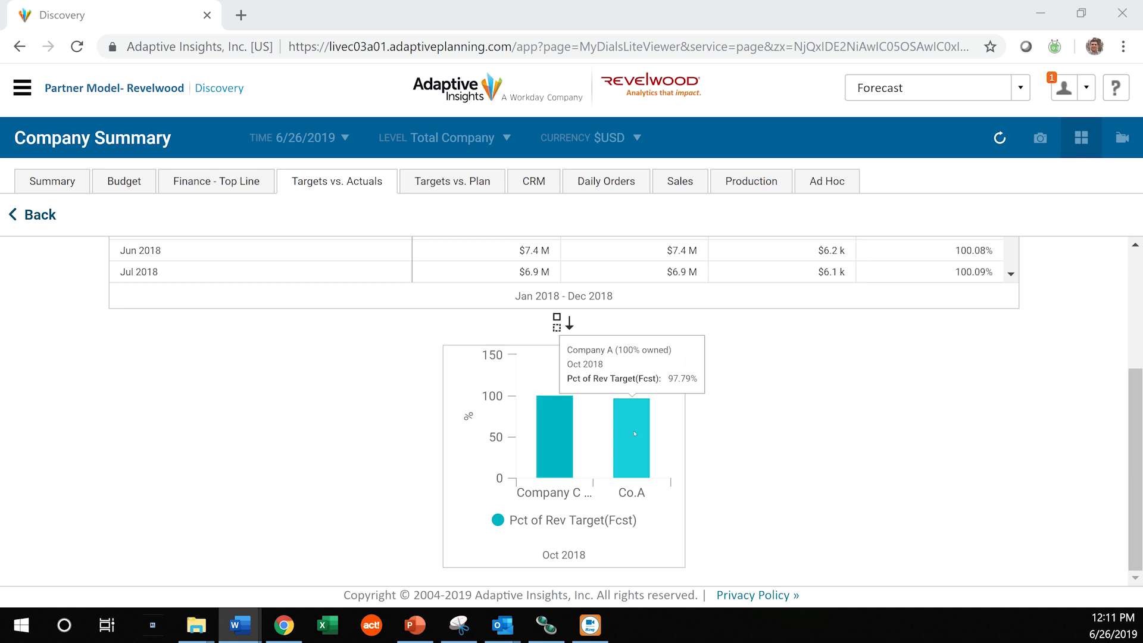
{"action": "left_click", "coordinate": [635, 433]}
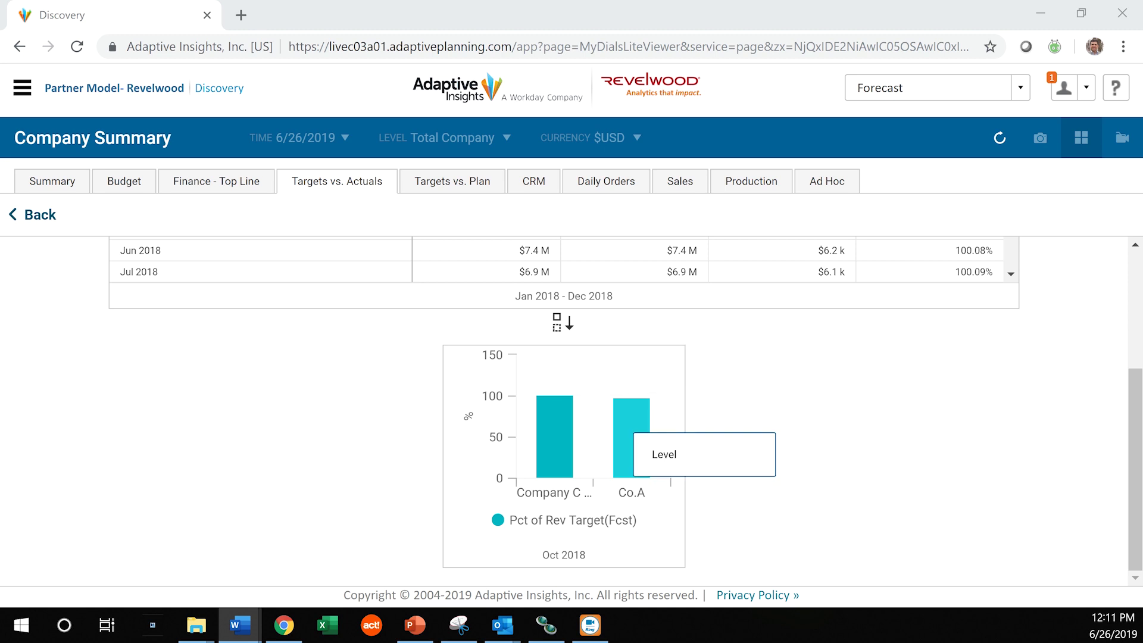
{"action": "left_click", "coordinate": [679, 451]}
{"action": "scroll", "coordinate": [679, 450], "scroll_direction": "down", "scroll_amount": 1}
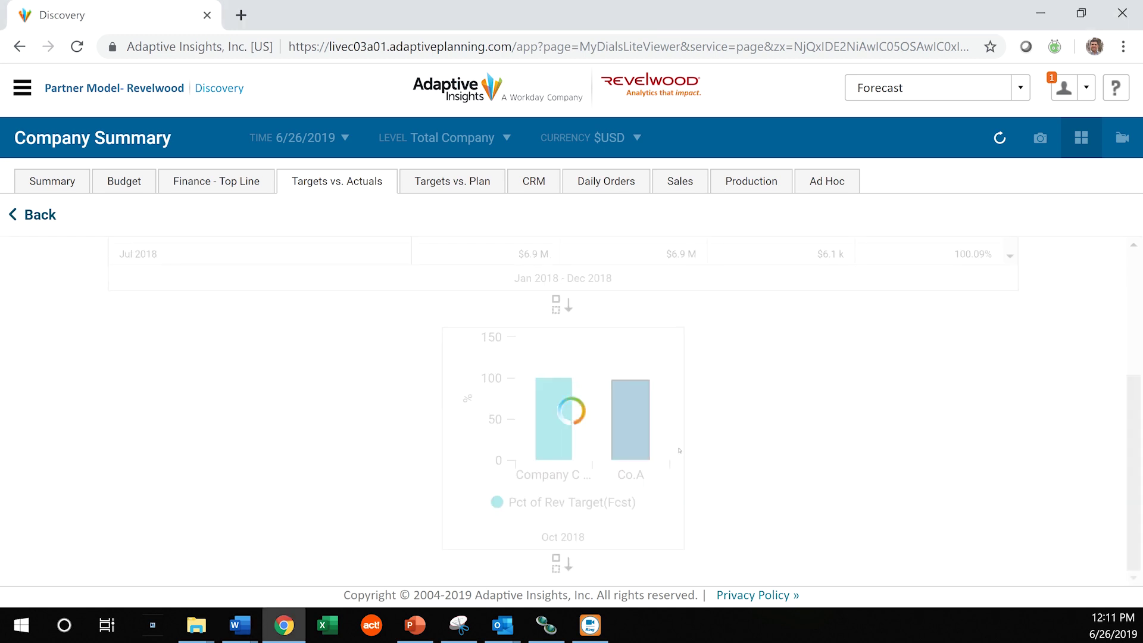
Step: Drill down by Level into the Ops bar and inspect the resulting regional bars
{"action": "left_click", "coordinate": [595, 448]}
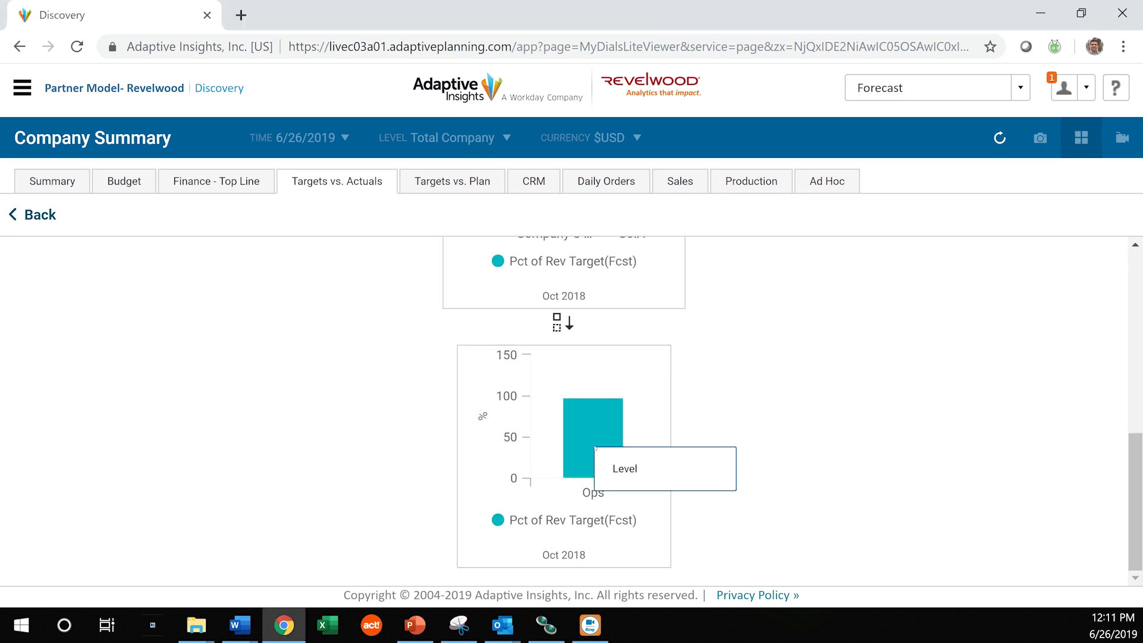
{"action": "left_click", "coordinate": [625, 469]}
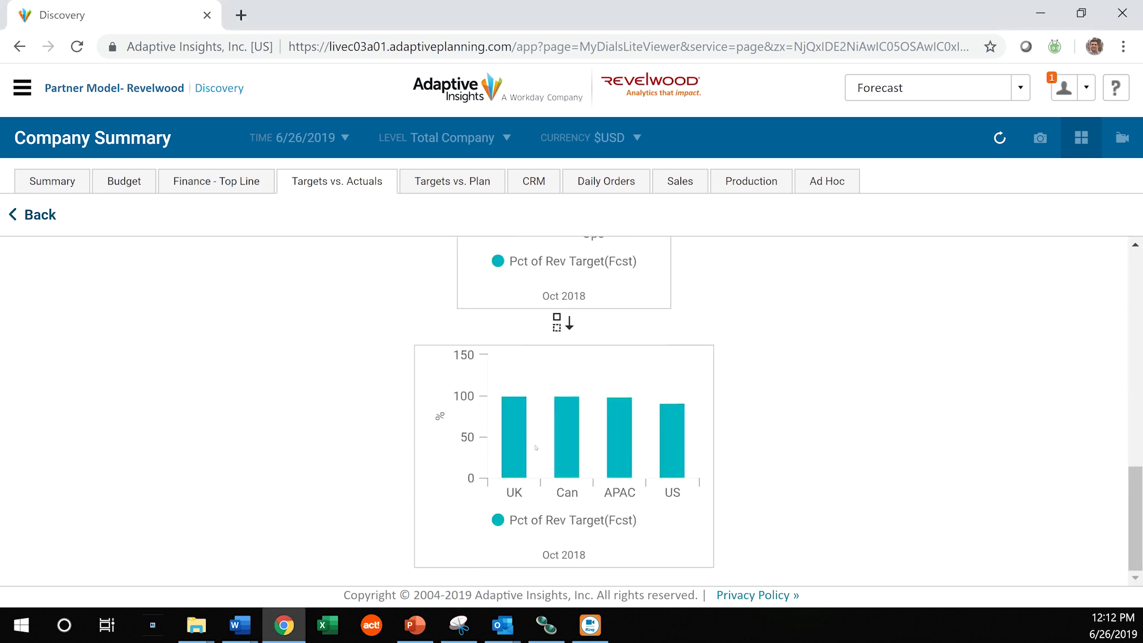
{"action": "mouse_move", "coordinate": [513, 439]}
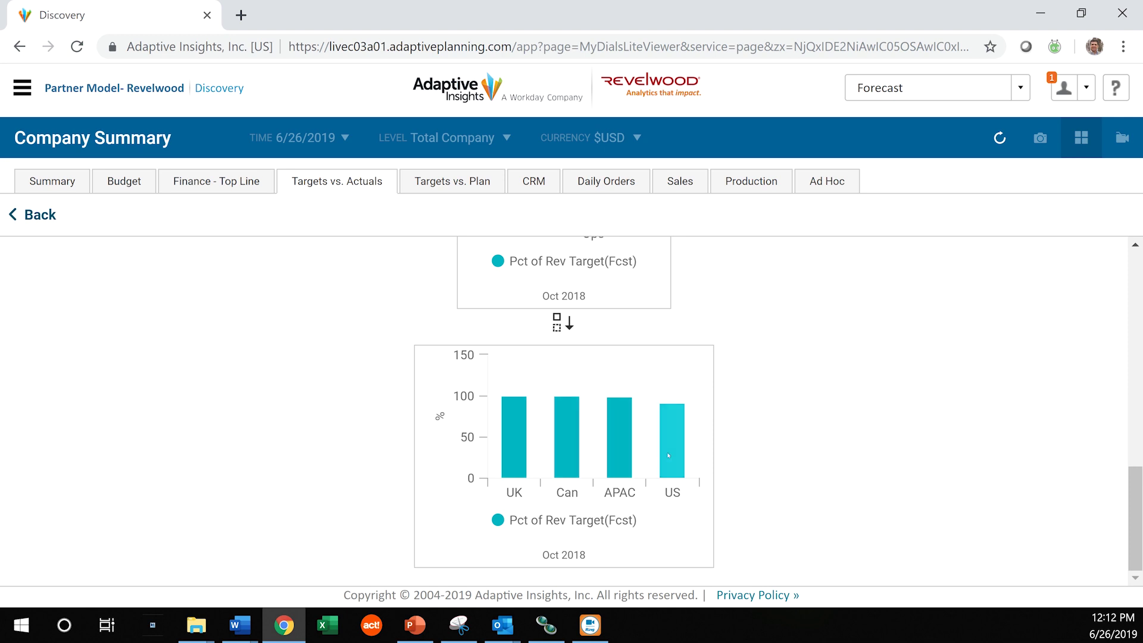
Step: Drill down by Level into the US bar and inspect the Support and US North percentages of revenue target
{"action": "mouse_move", "coordinate": [675, 456]}
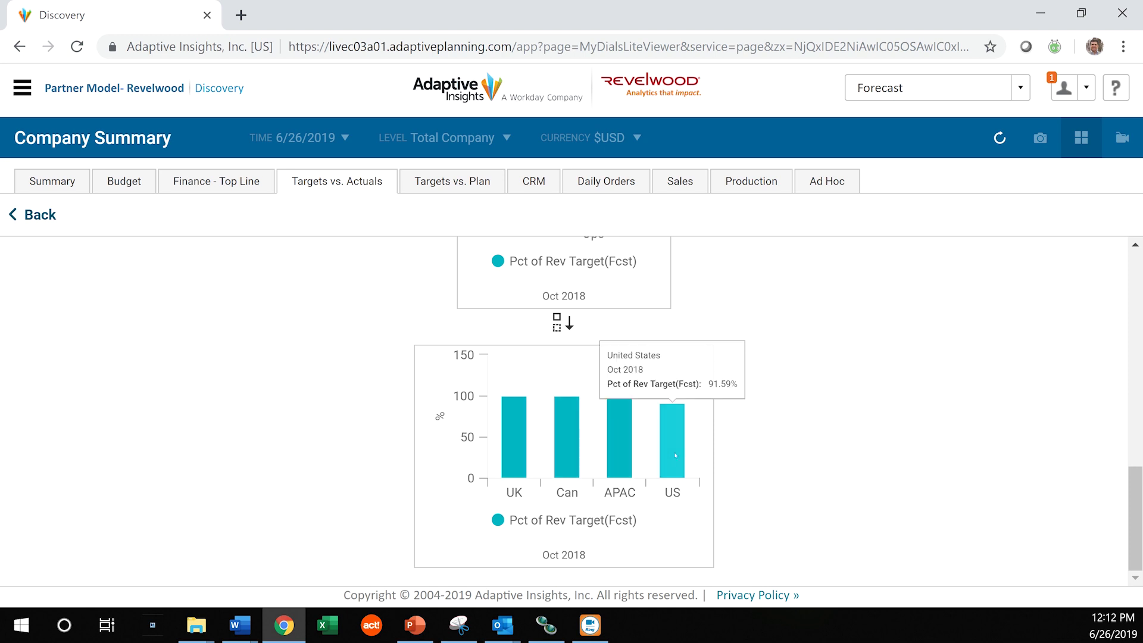
{"action": "right_click", "coordinate": [675, 455]}
{"action": "left_click", "coordinate": [706, 480]}
{"action": "scroll", "coordinate": [707, 480], "scroll_direction": "down", "scroll_amount": 1}
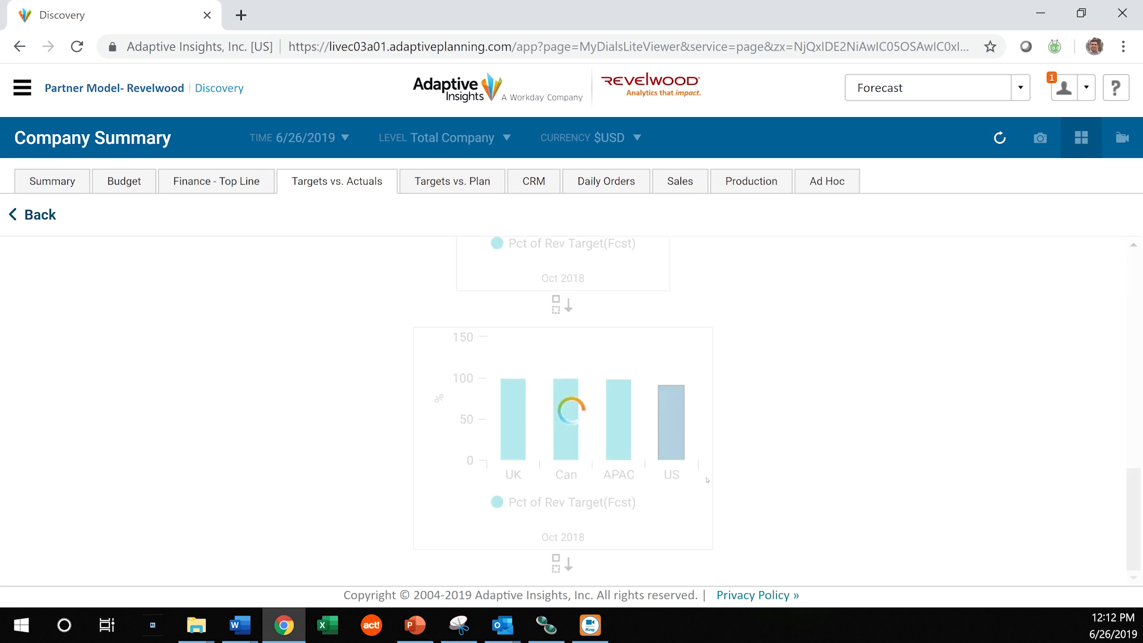
{"action": "key", "text": "alt+Tab"}
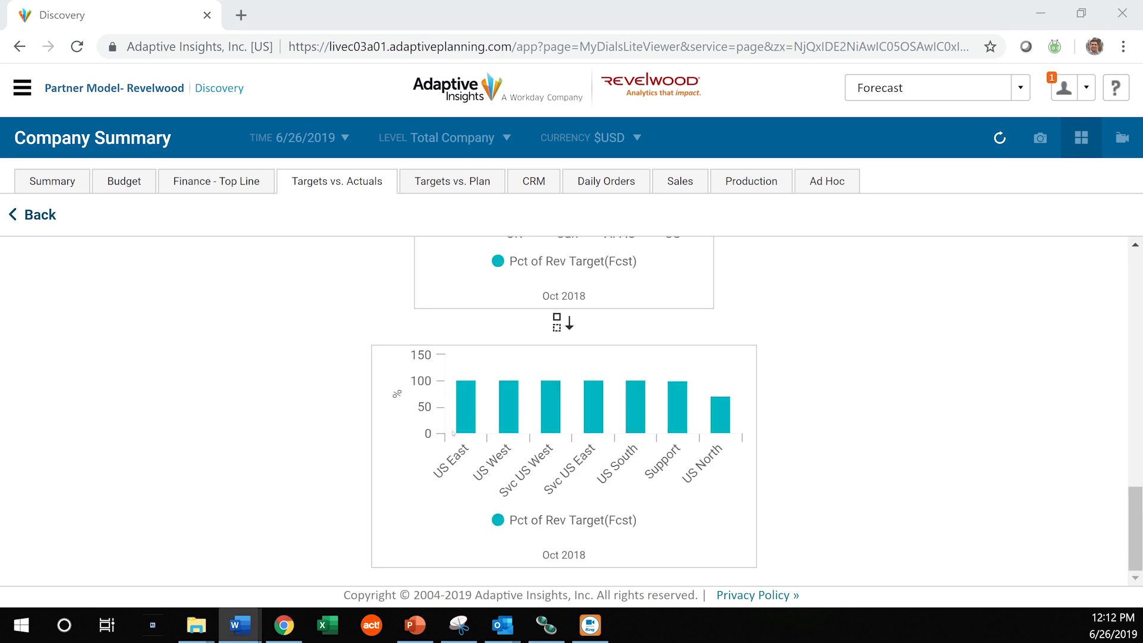
{"action": "mouse_move", "coordinate": [672, 426]}
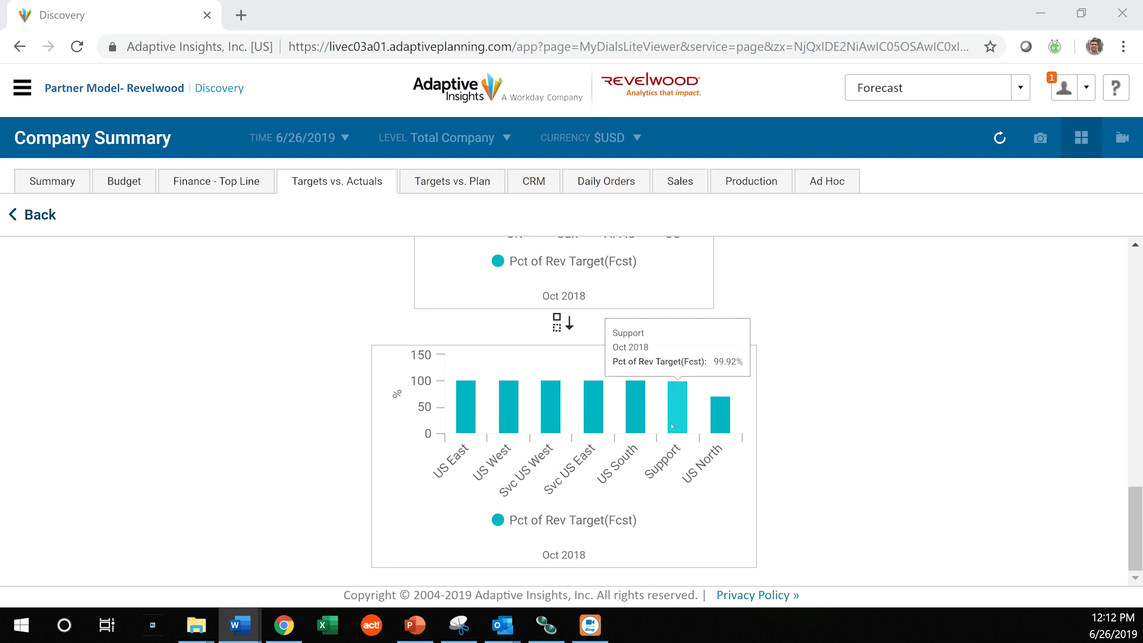
{"action": "mouse_move", "coordinate": [718, 419]}
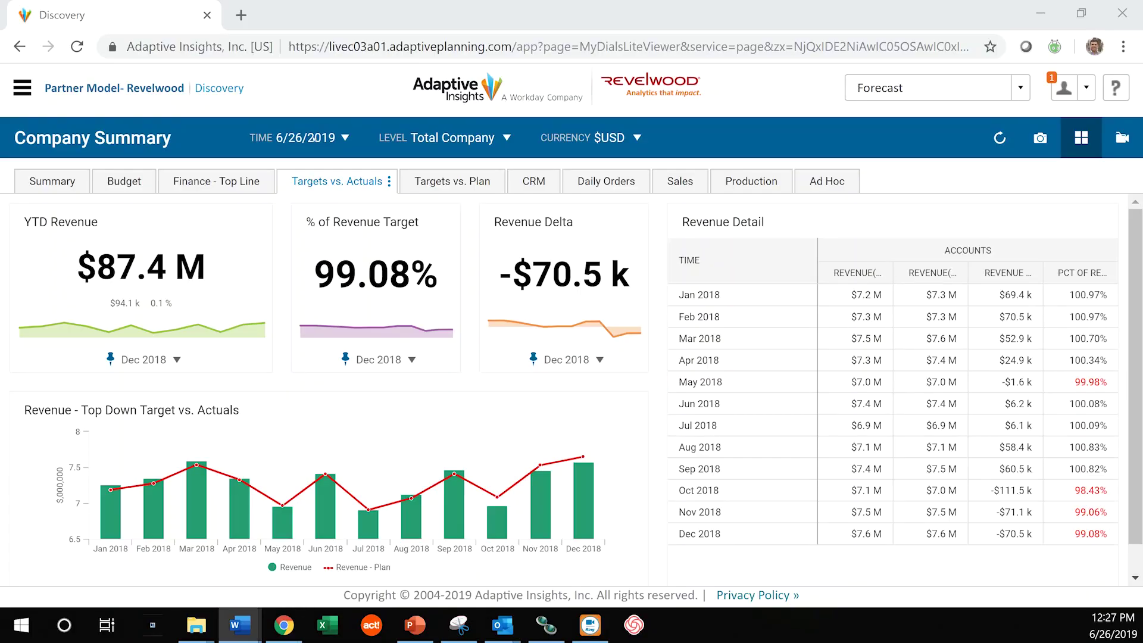
Step: Open the Sales dashboard and drill down by Customer into the UK slice of Net Product Revenue by Location
{"action": "left_click", "coordinate": [681, 182]}
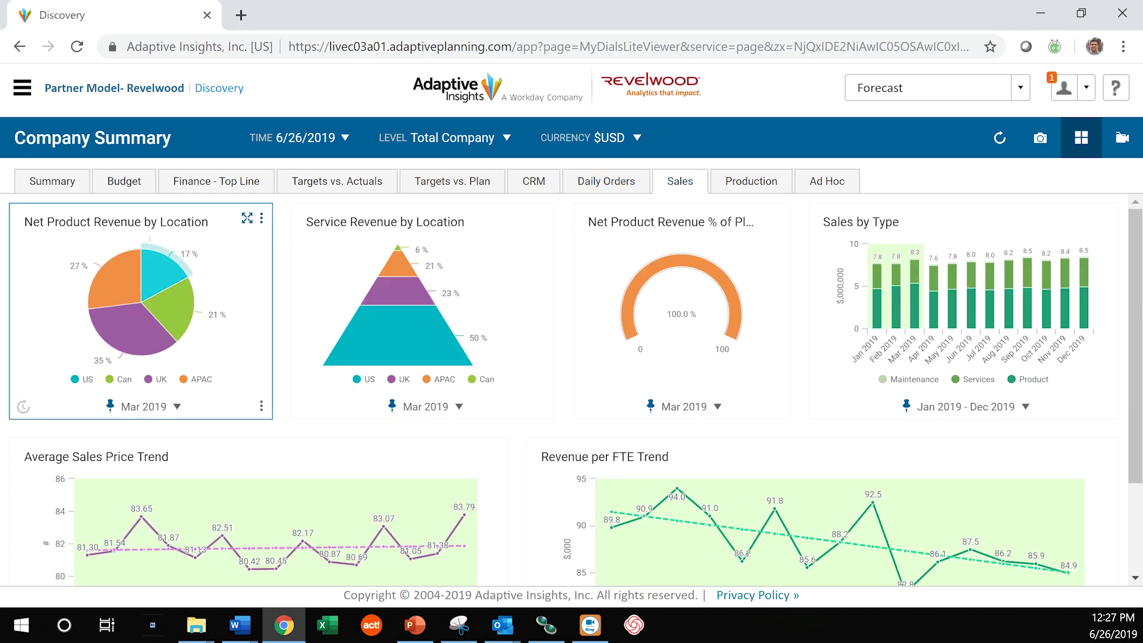
{"action": "mouse_move", "coordinate": [146, 341]}
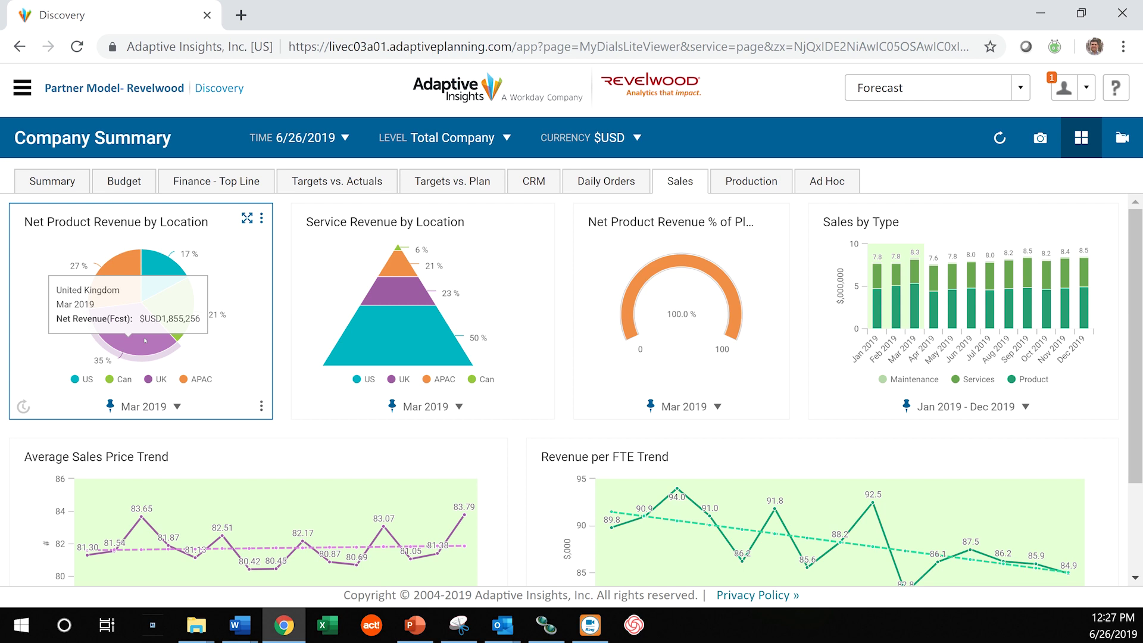
{"action": "key", "text": "alt+Tab"}
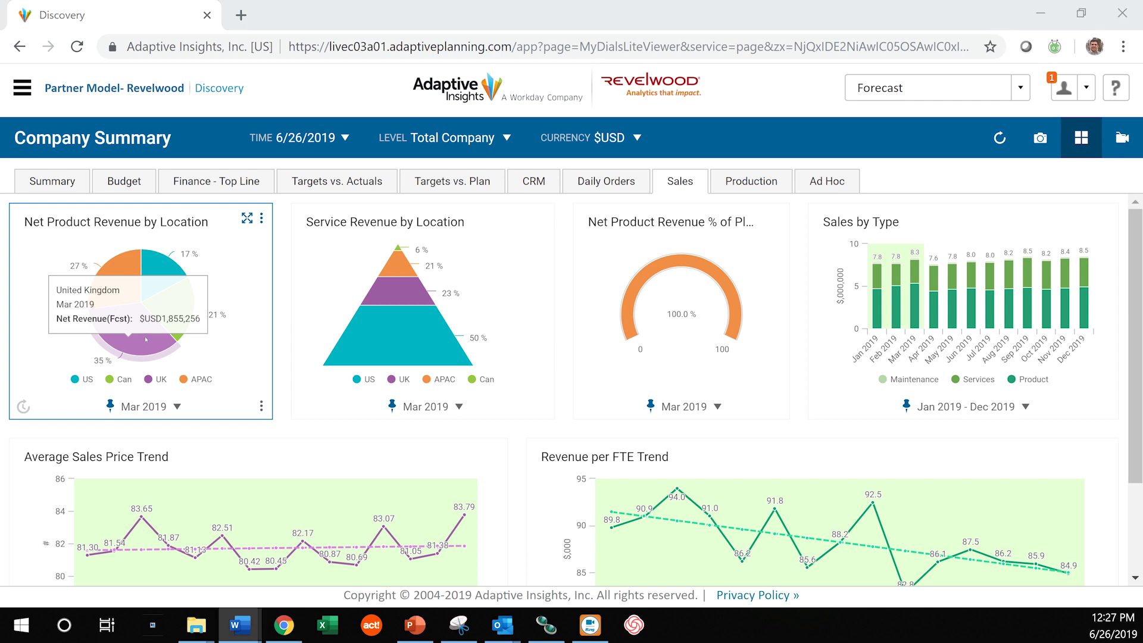
{"action": "left_click", "coordinate": [145, 341]}
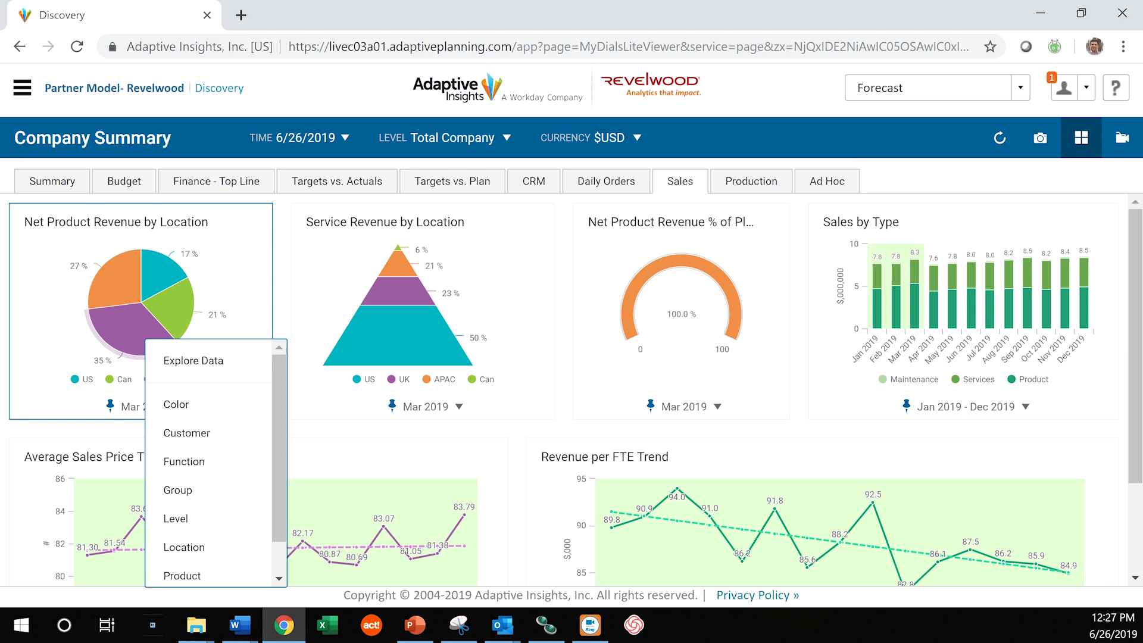
{"action": "left_click", "coordinate": [199, 425]}
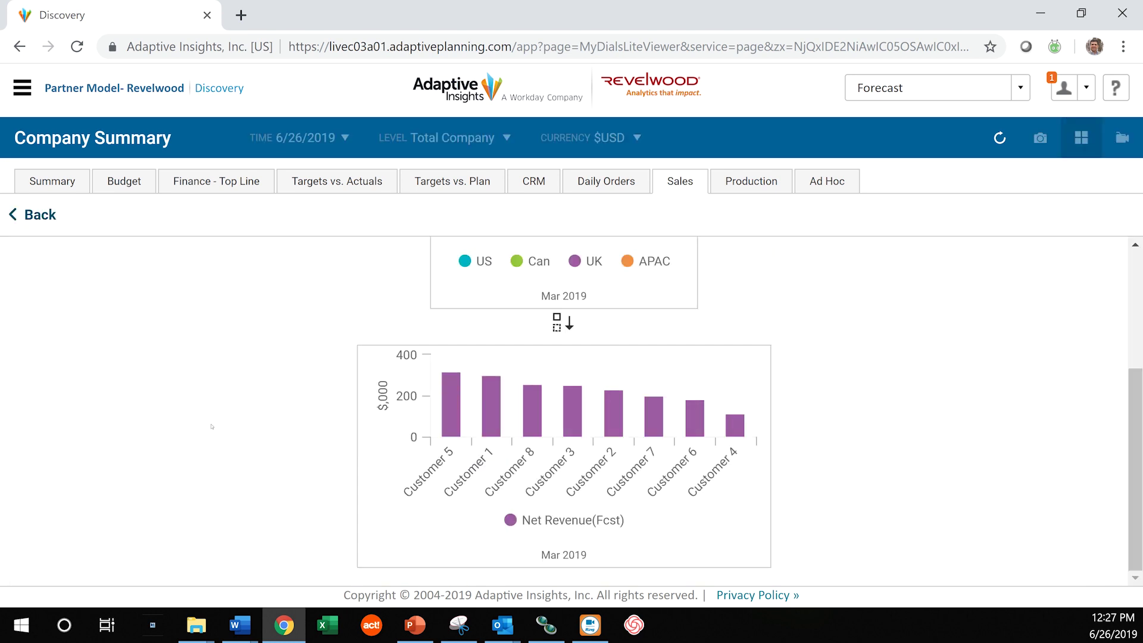
Step: Drill down by Product into the Customer 5 bar of the UK net revenue chart
{"action": "left_click", "coordinate": [240, 625]}
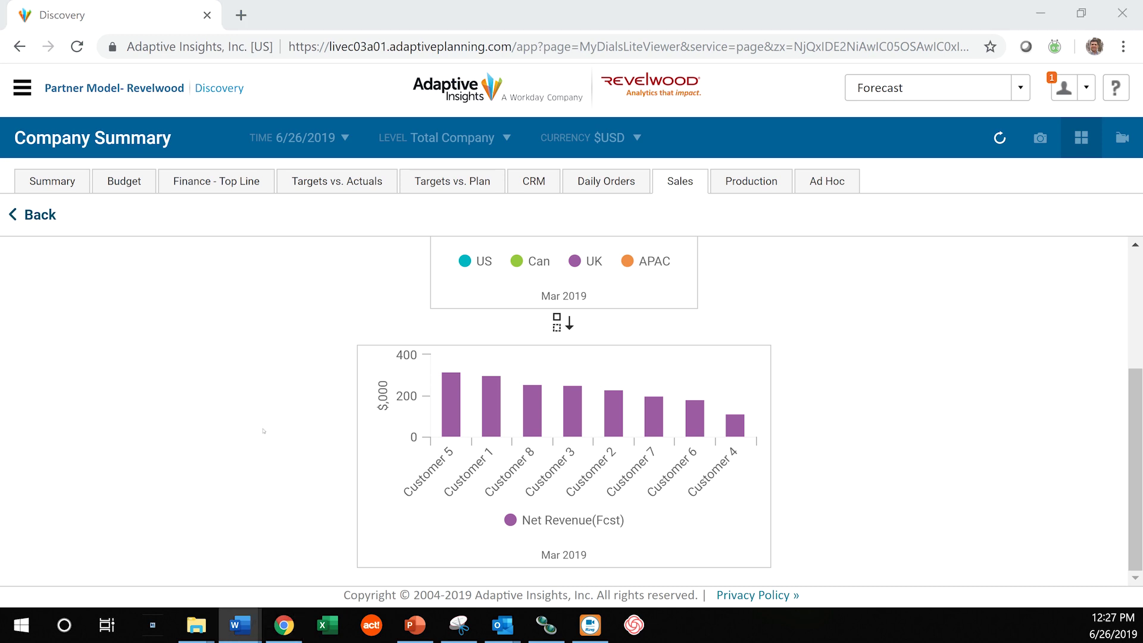
{"action": "left_click", "coordinate": [447, 397]}
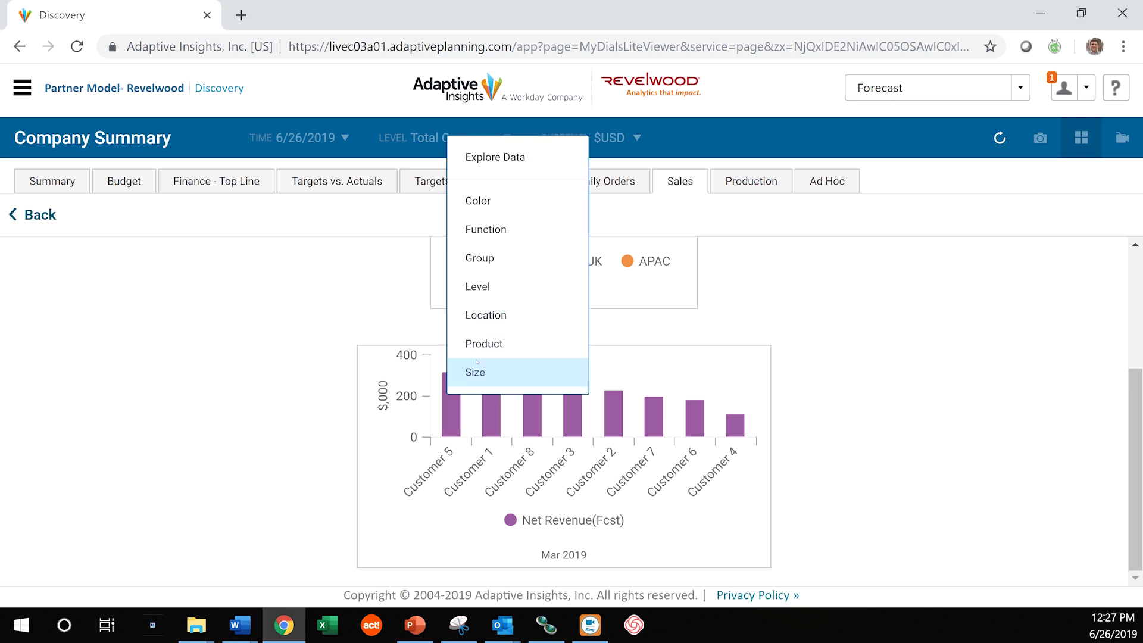
{"action": "left_click", "coordinate": [477, 339]}
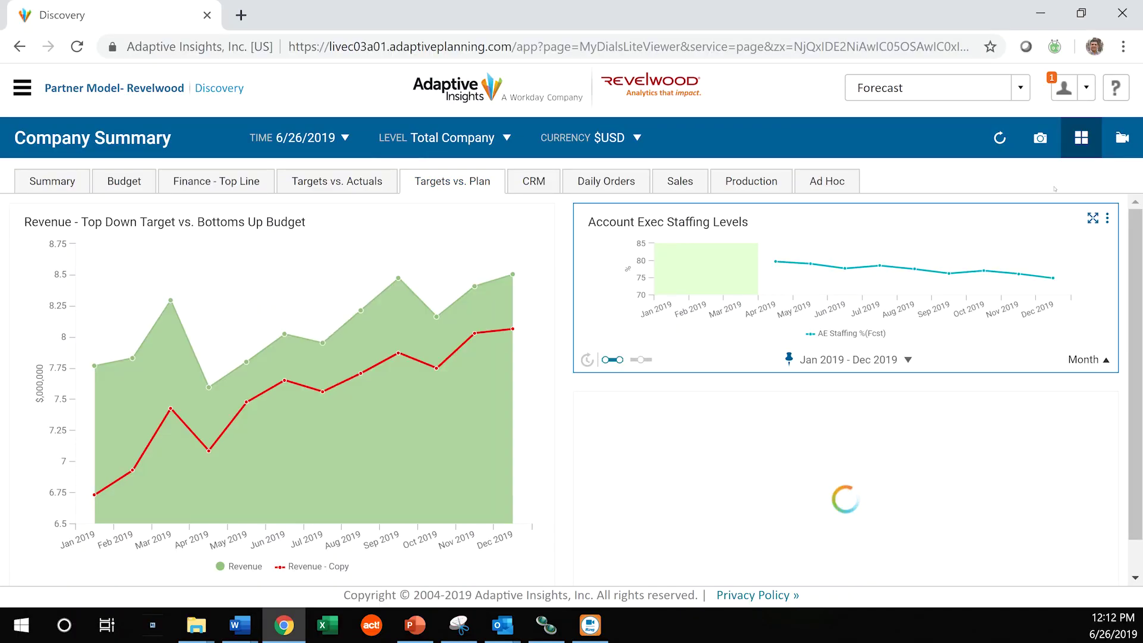
Step: Switch the Targets vs. Plan dashboard to the enlarged single-chart view and look through its chart thumbnails
{"action": "left_click", "coordinate": [1122, 137]}
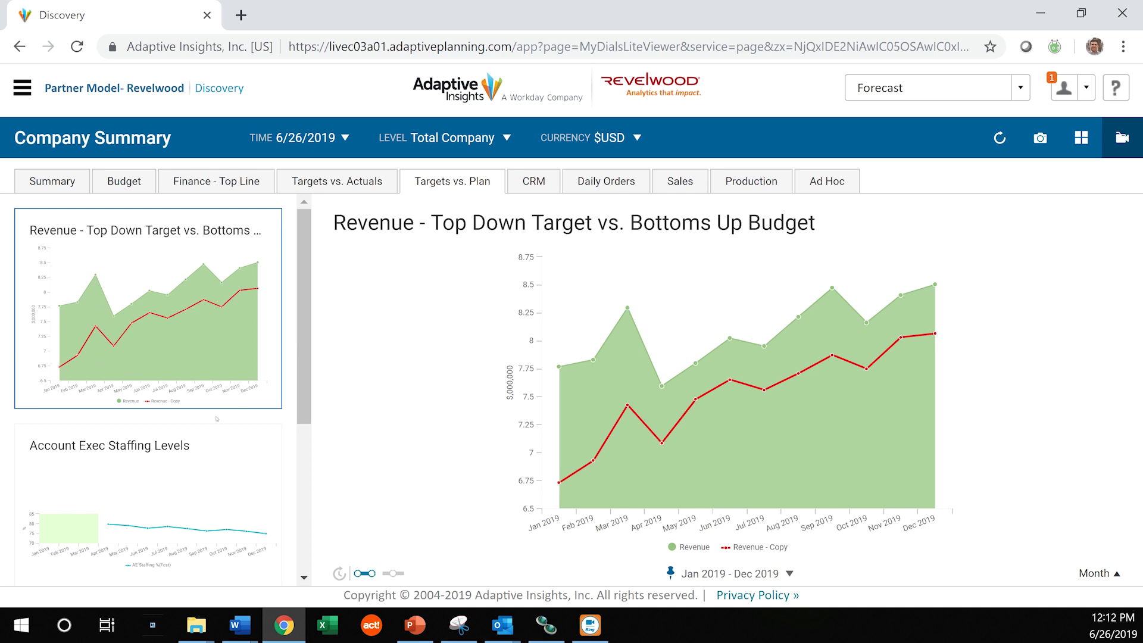
{"action": "left_click", "coordinate": [239, 625]}
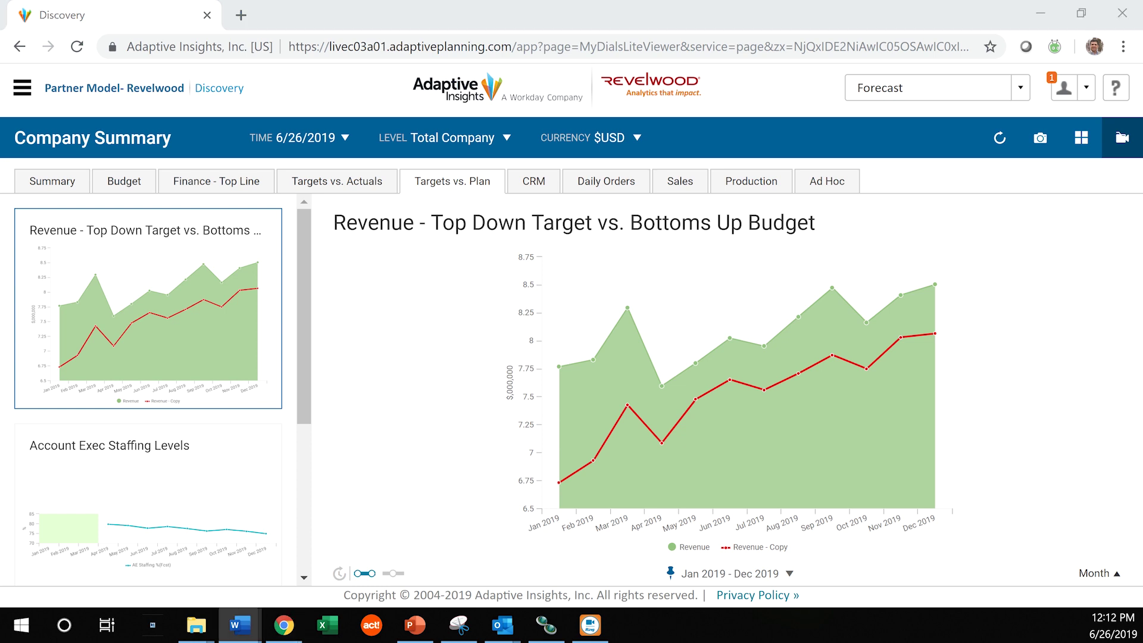
{"action": "scroll", "coordinate": [135, 425], "scroll_direction": "down", "scroll_amount": 2}
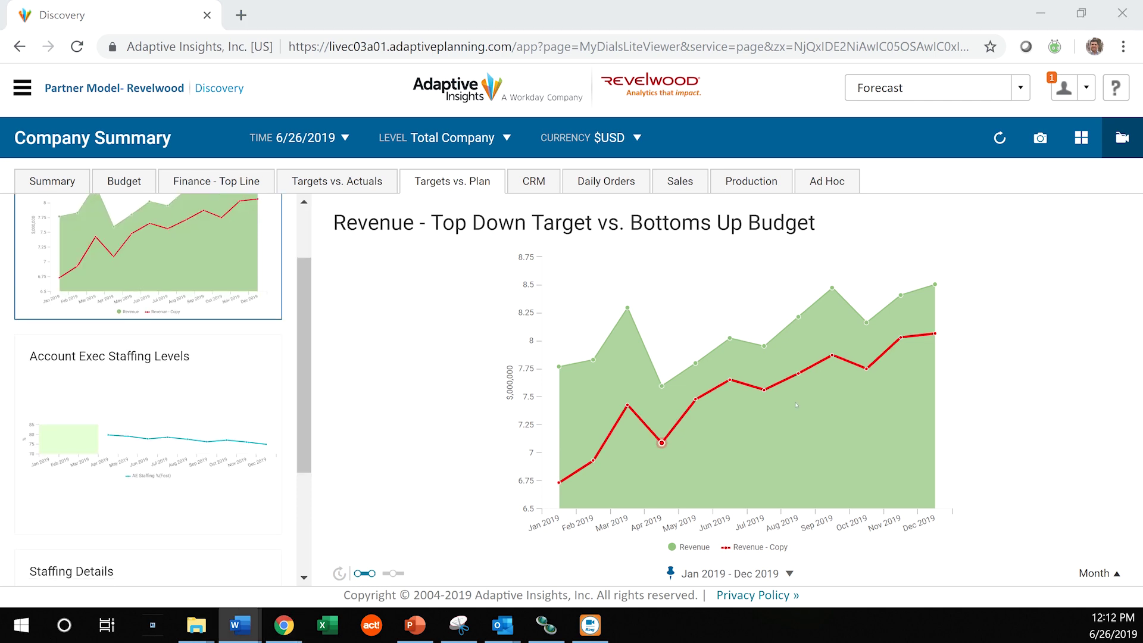
{"action": "scroll", "coordinate": [166, 397], "scroll_direction": "down", "scroll_amount": 2}
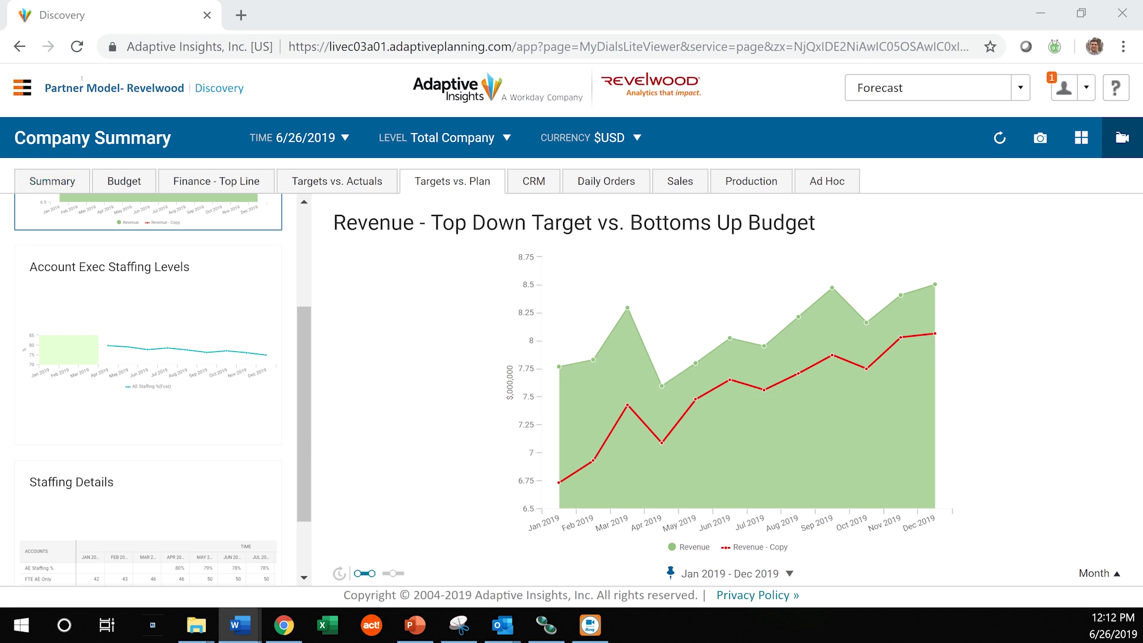
Step: Leave the Company Summary and return to the overview of Discovery perspectives
{"action": "left_click", "coordinate": [22, 88]}
{"action": "left_click", "coordinate": [213, 87]}
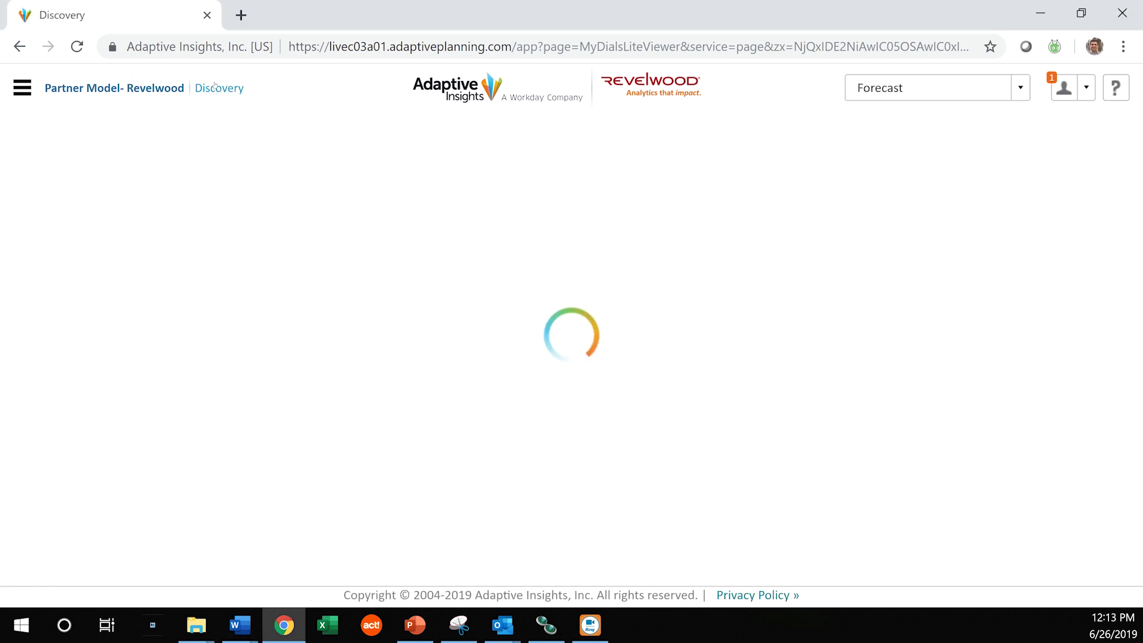
{"action": "key", "text": "alt+Tab"}
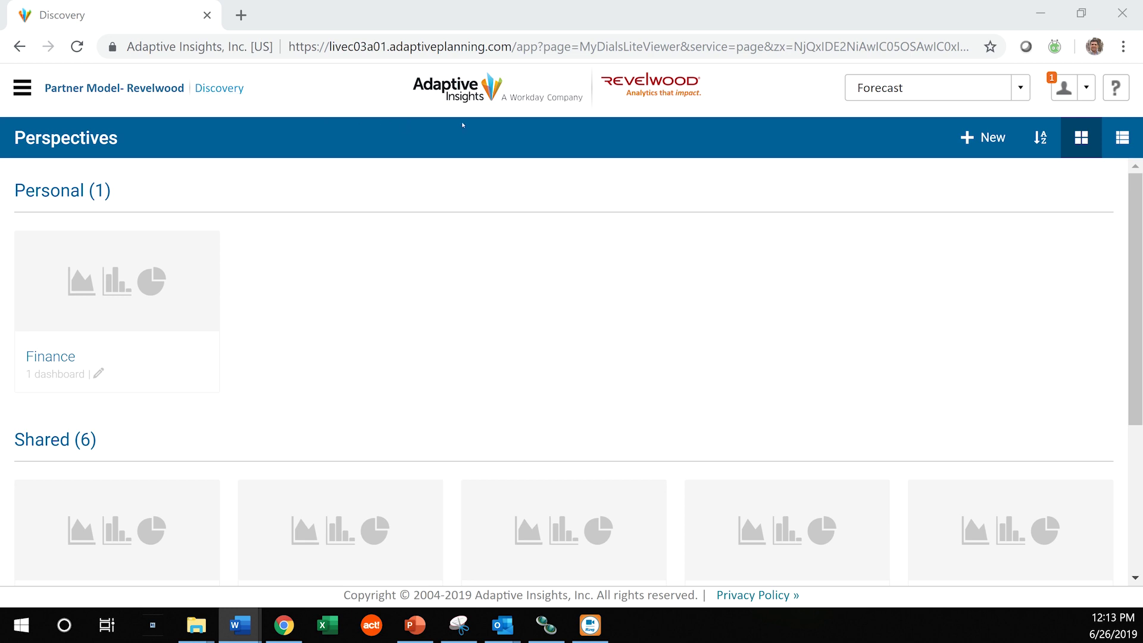
Step: Create a new perspective titled with the presenter's first name followed by Demo
{"action": "left_click", "coordinate": [983, 146]}
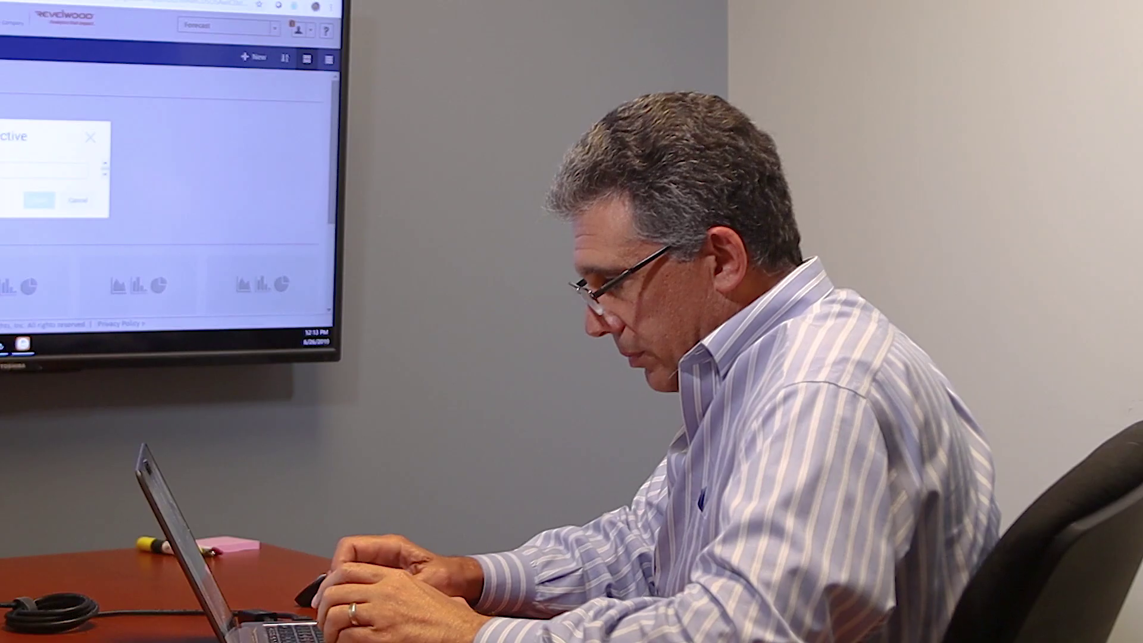
{"action": "type", "text": "Sales"}
{"action": "type", "text": " Demo"}
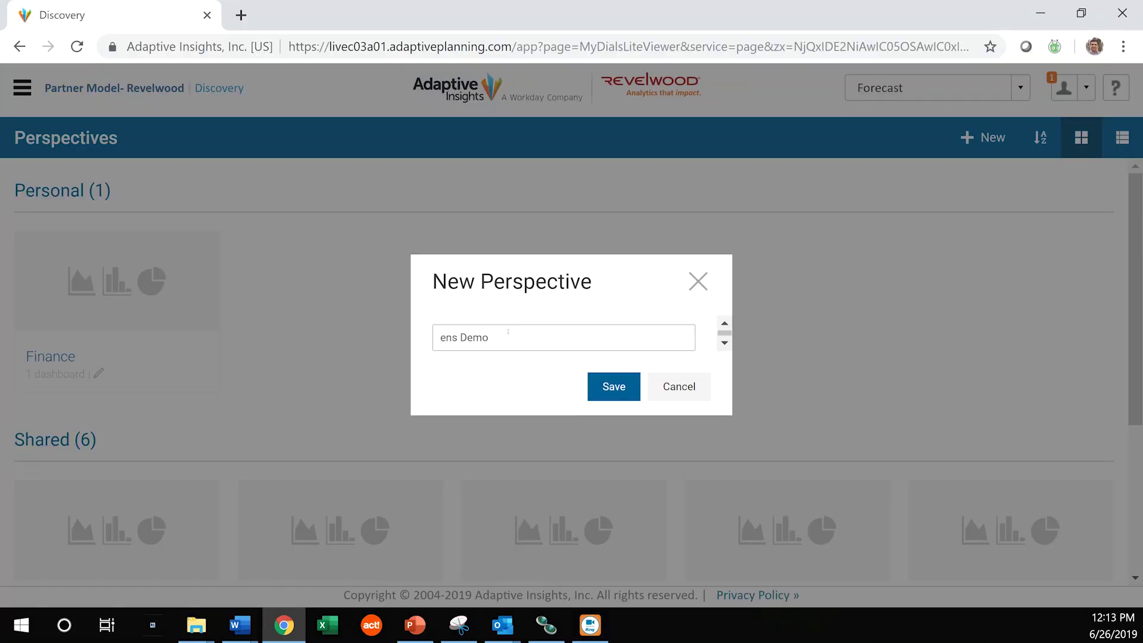
{"action": "left_click", "coordinate": [440, 337]}
{"action": "type", "text": "K"}
{"action": "left_click", "coordinate": [623, 388]}
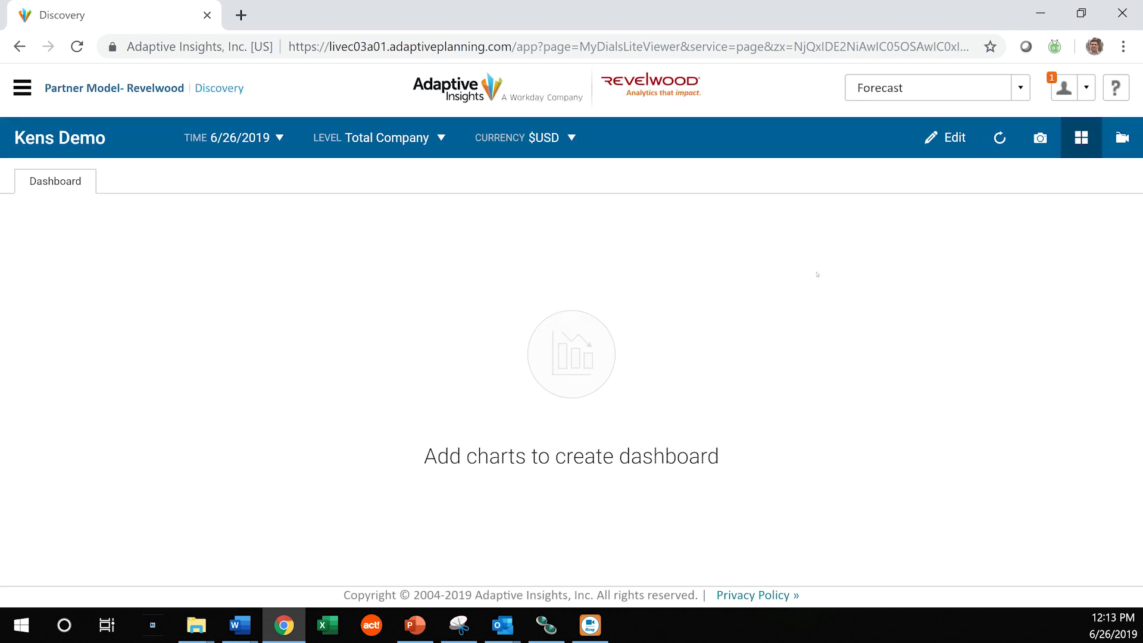
Step: Add a pie chart of the 6000 Operating Expenses account to the empty dashboard and name it OPEX
{"action": "left_click", "coordinate": [941, 140]}
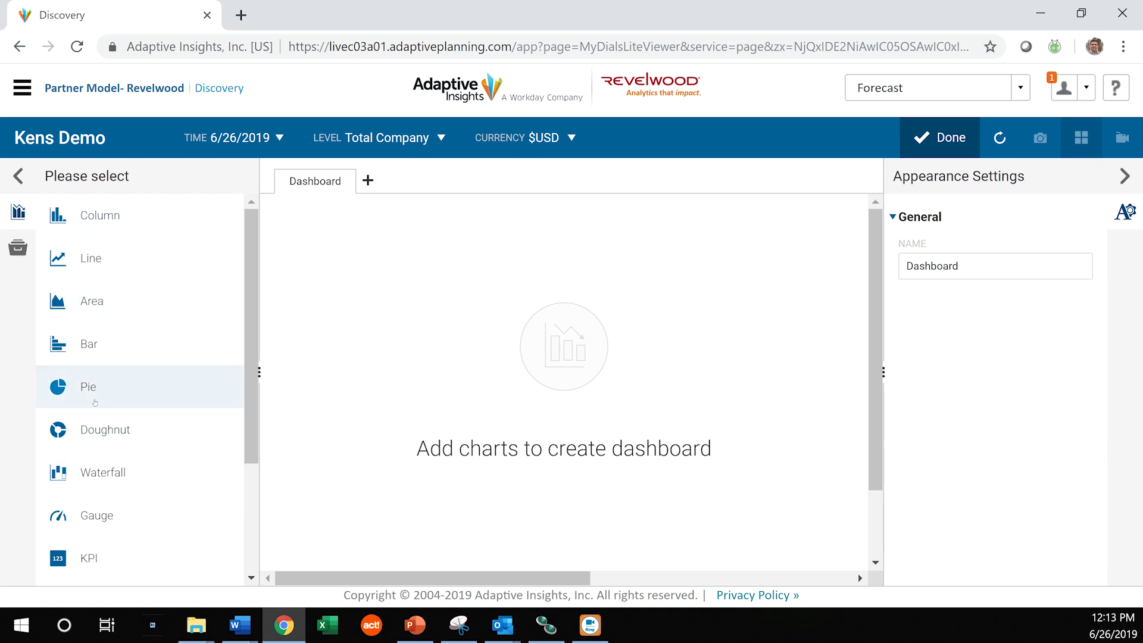
{"action": "left_click_drag", "start_coordinate": [96, 397], "coordinate": [362, 235]}
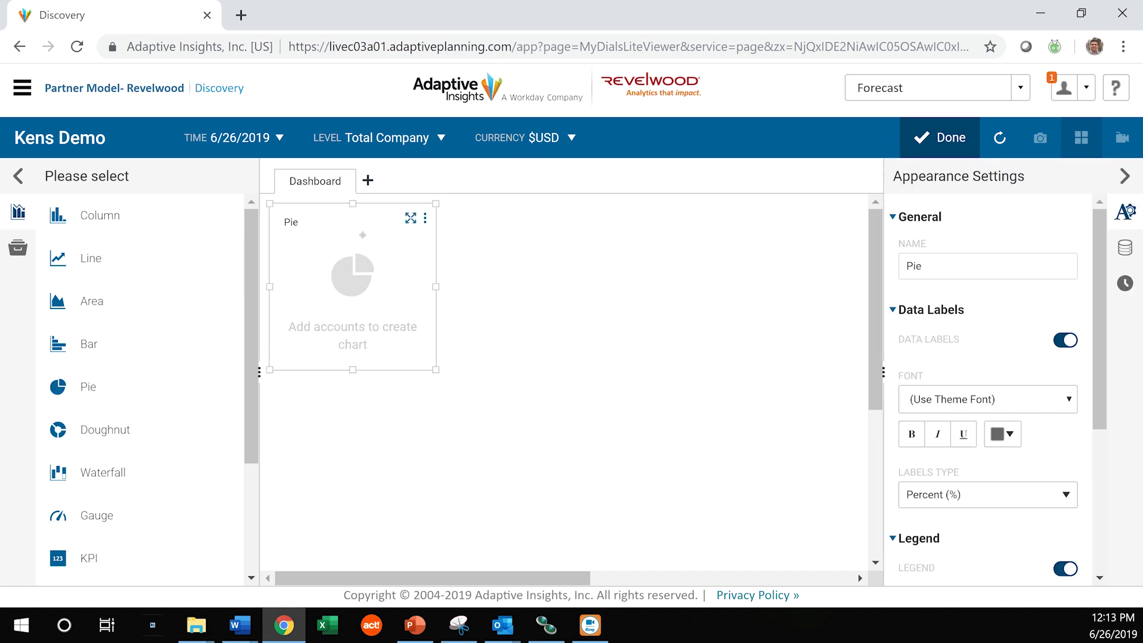
{"action": "left_click", "coordinate": [9, 248]}
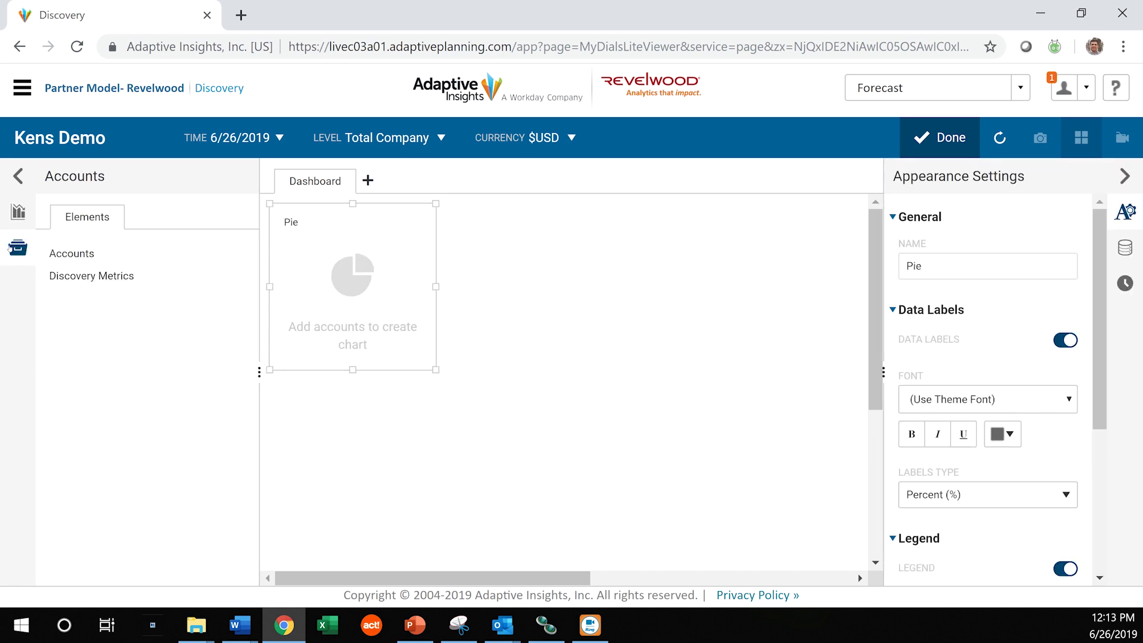
{"action": "left_click", "coordinate": [60, 253]}
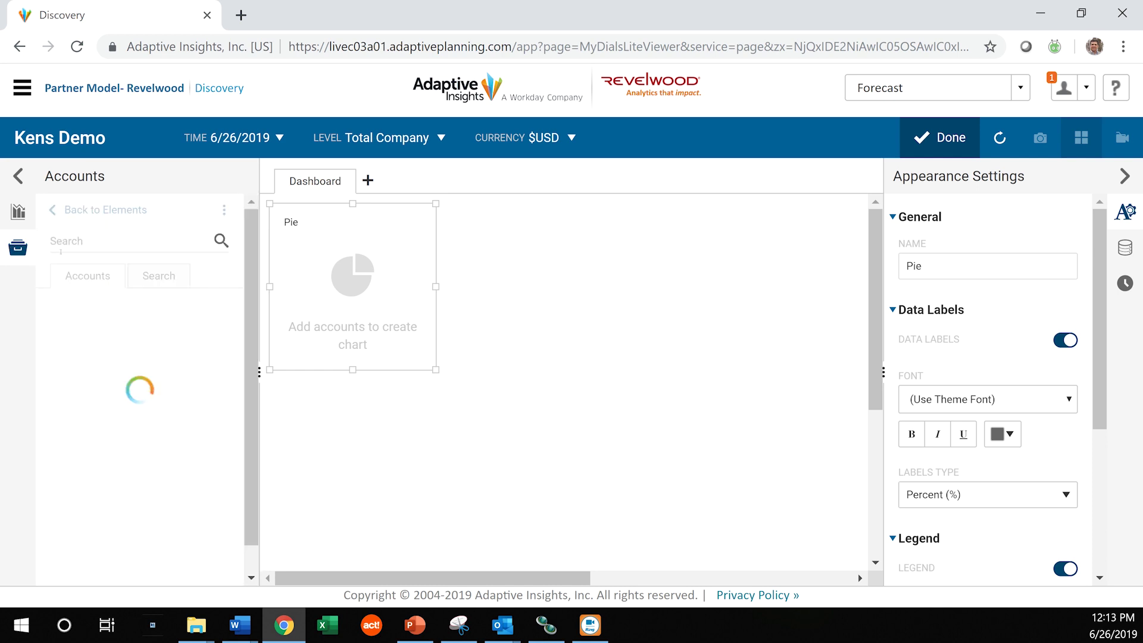
{"action": "left_click", "coordinate": [45, 332]}
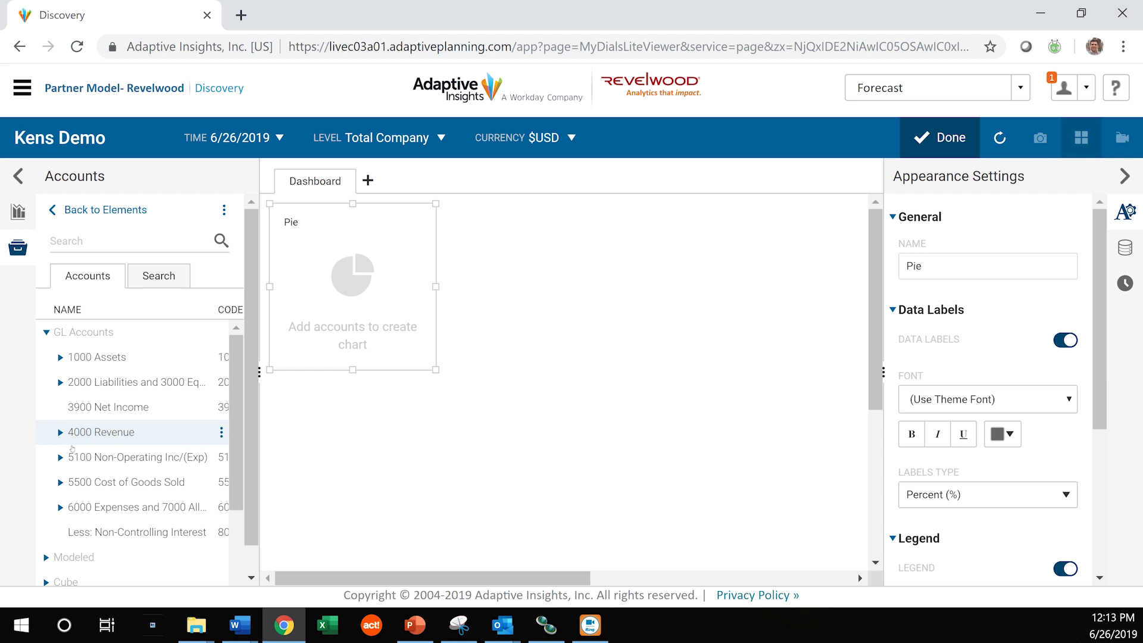
{"action": "left_click", "coordinate": [60, 507]}
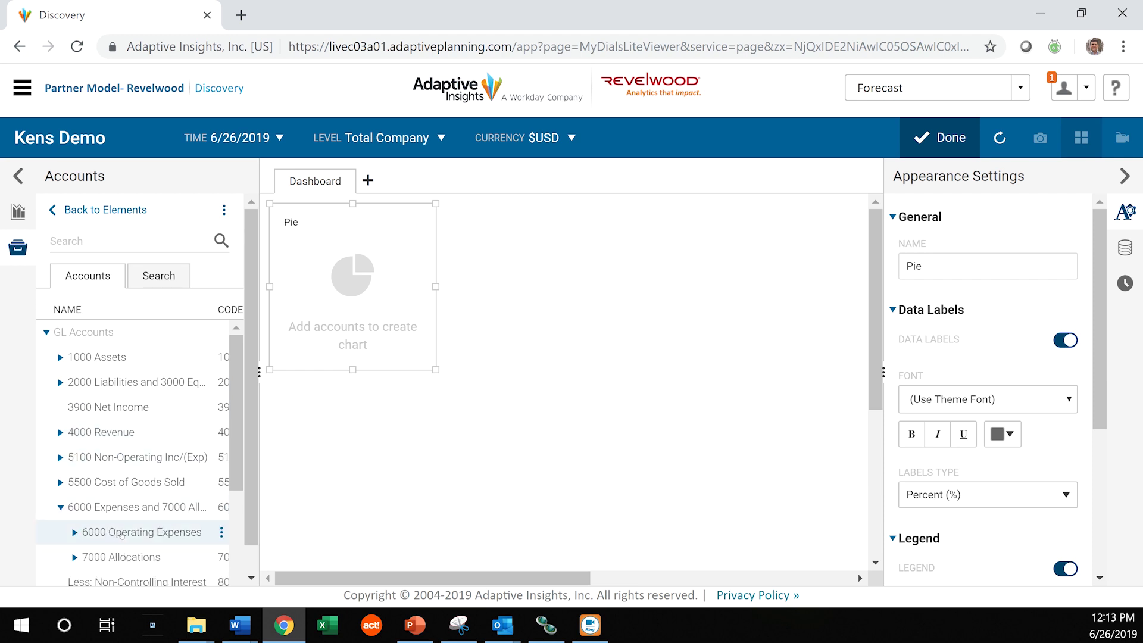
{"action": "left_click_drag", "start_coordinate": [122, 533], "coordinate": [359, 269]}
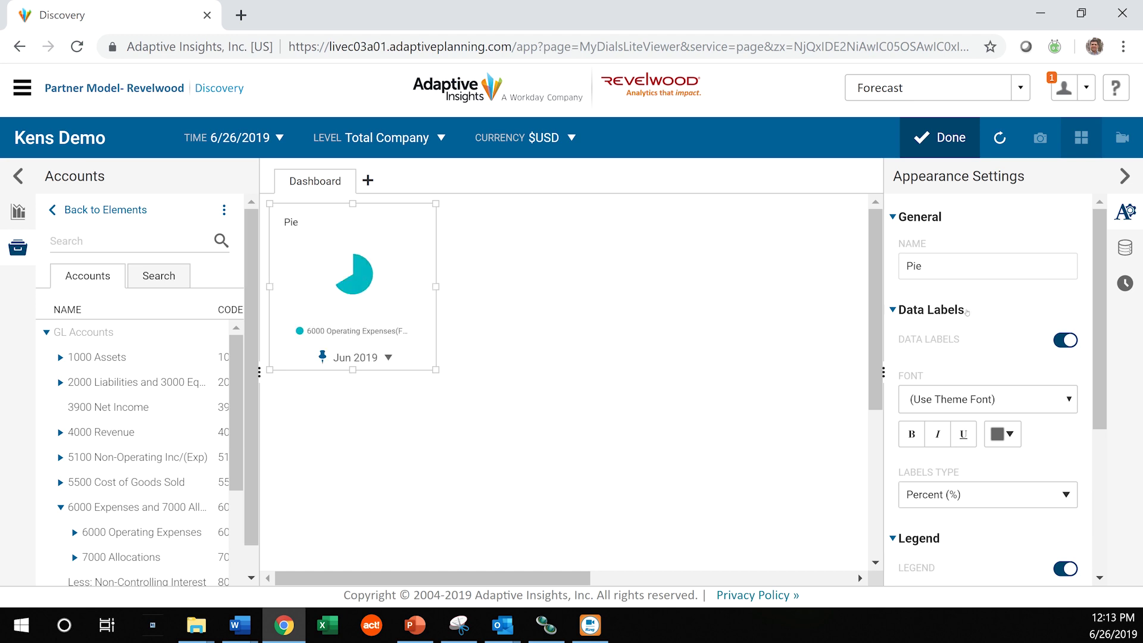
{"action": "left_click", "coordinate": [933, 267]}
{"action": "type", "text": "OPEX"}
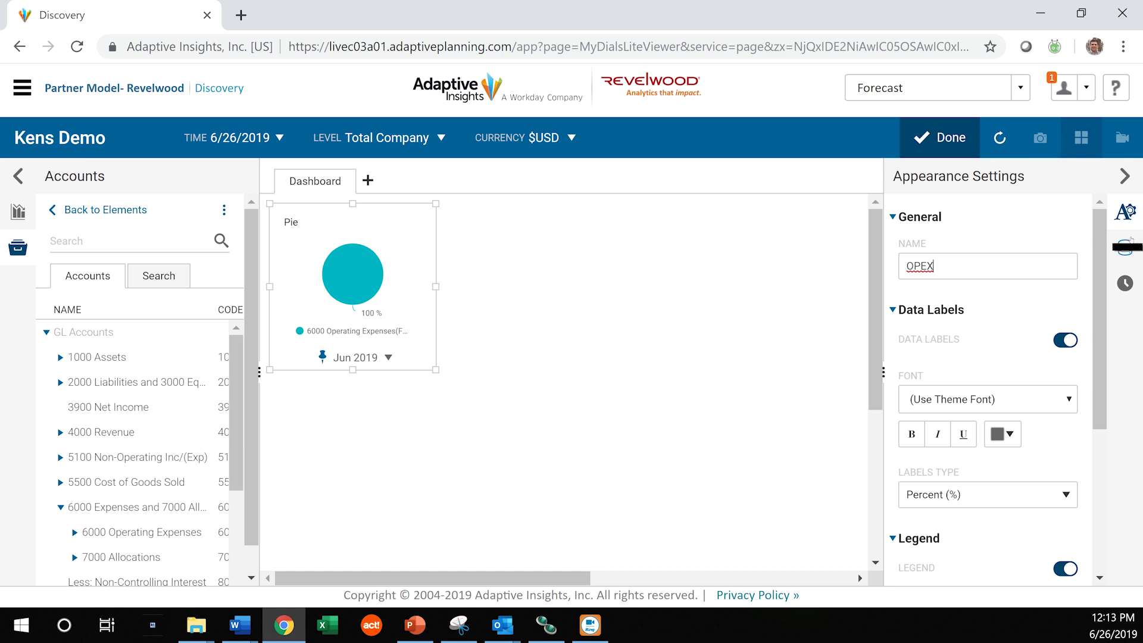
Step: Break the OPEX pie chart down by the Level dimension and enlarge the chart on the dashboard
{"action": "left_click", "coordinate": [1125, 247]}
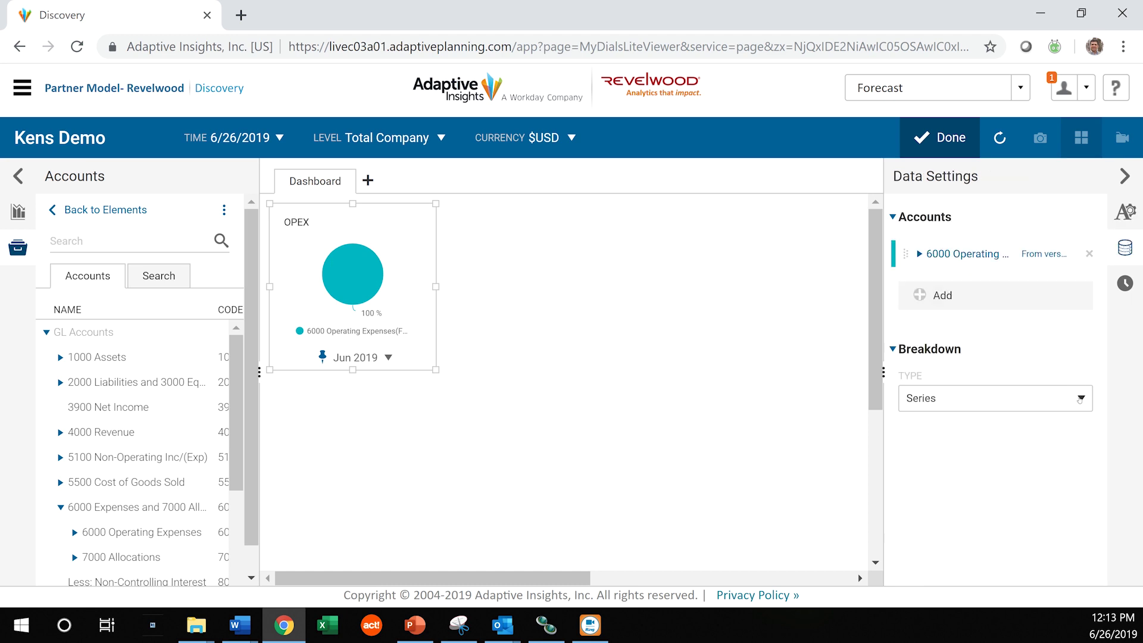
{"action": "left_click", "coordinate": [1080, 400]}
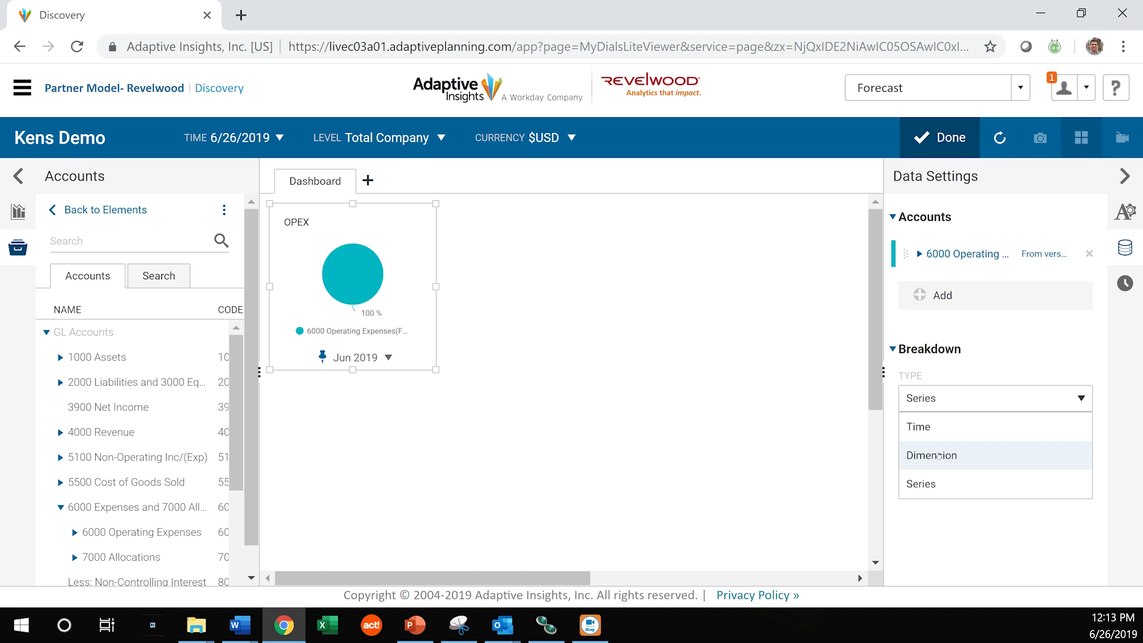
{"action": "left_click", "coordinate": [938, 456]}
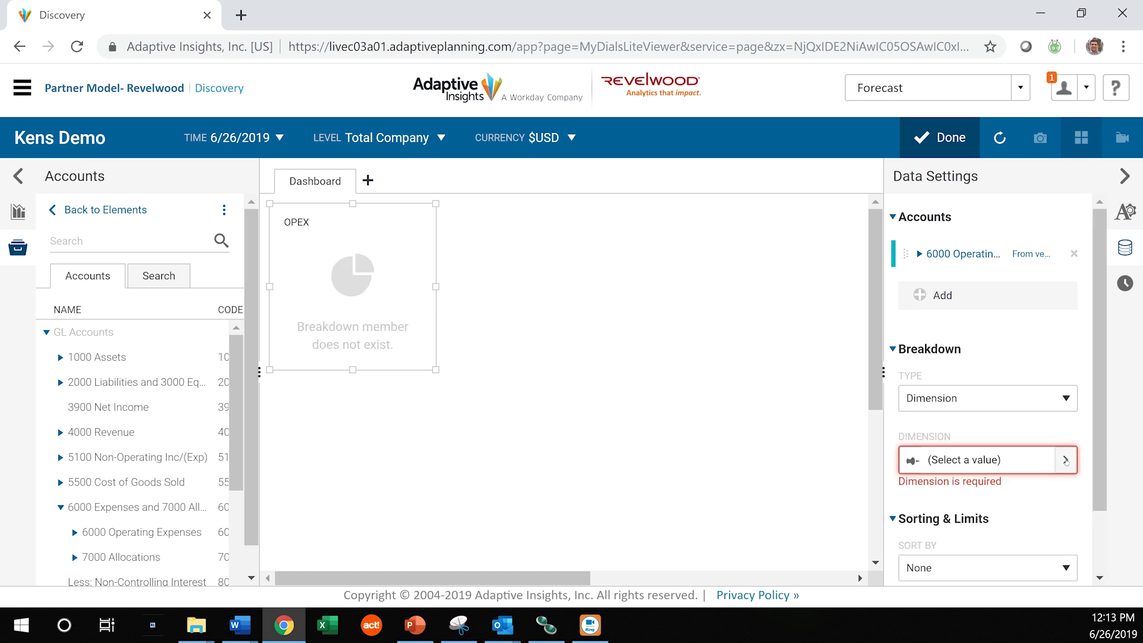
{"action": "left_click", "coordinate": [1065, 460]}
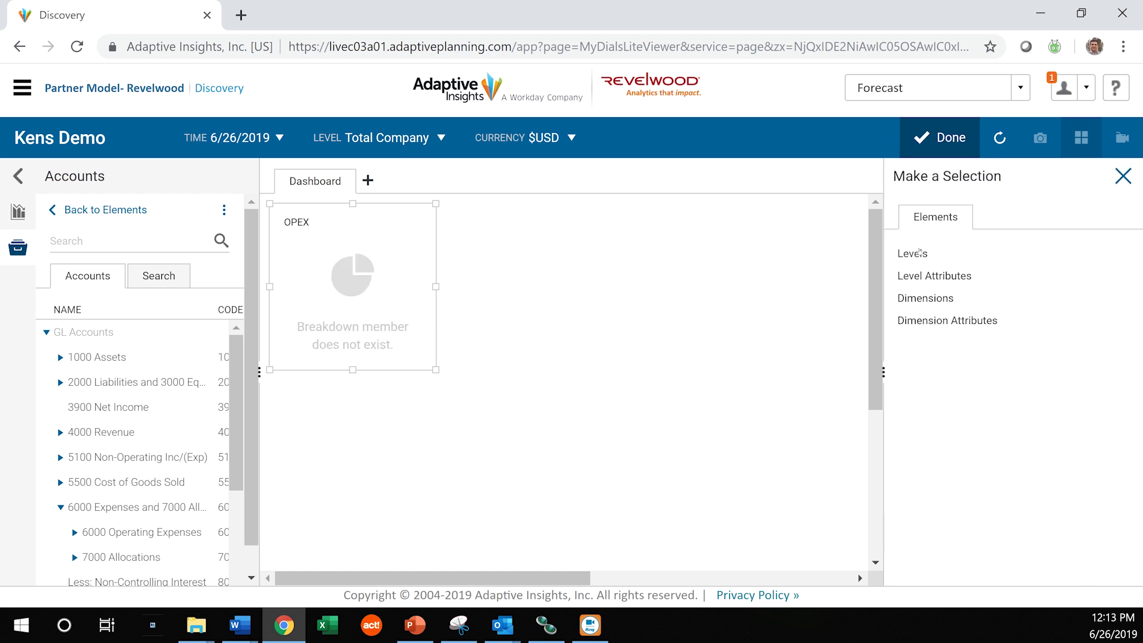
{"action": "left_click", "coordinate": [920, 253]}
{"action": "left_click", "coordinate": [936, 334]}
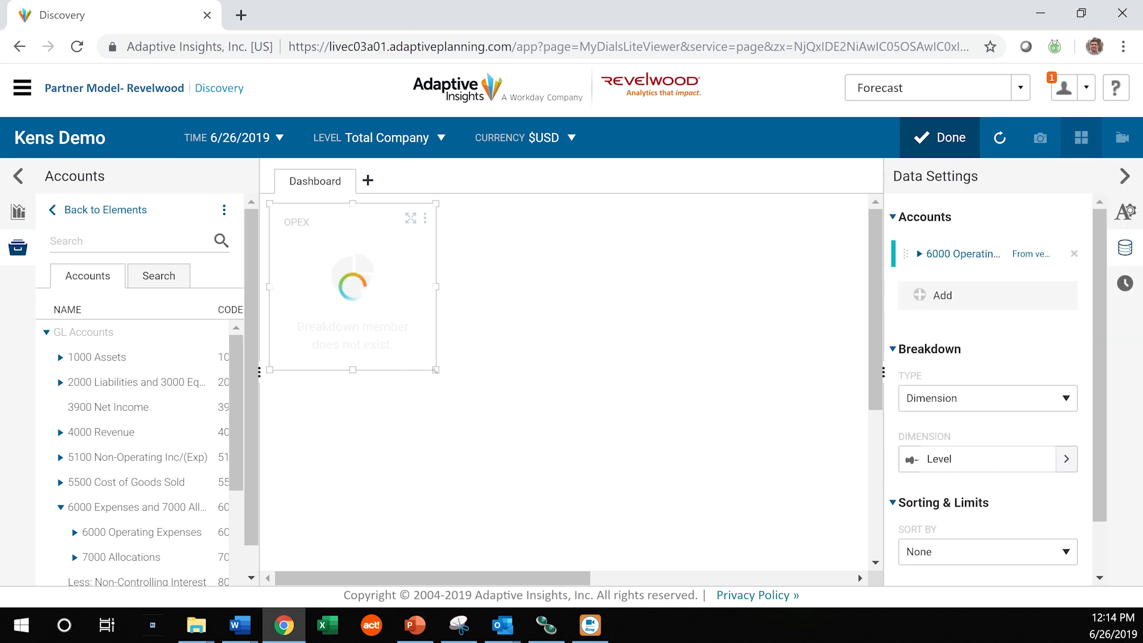
{"action": "left_click_drag", "start_coordinate": [436, 370], "coordinate": [502, 393]}
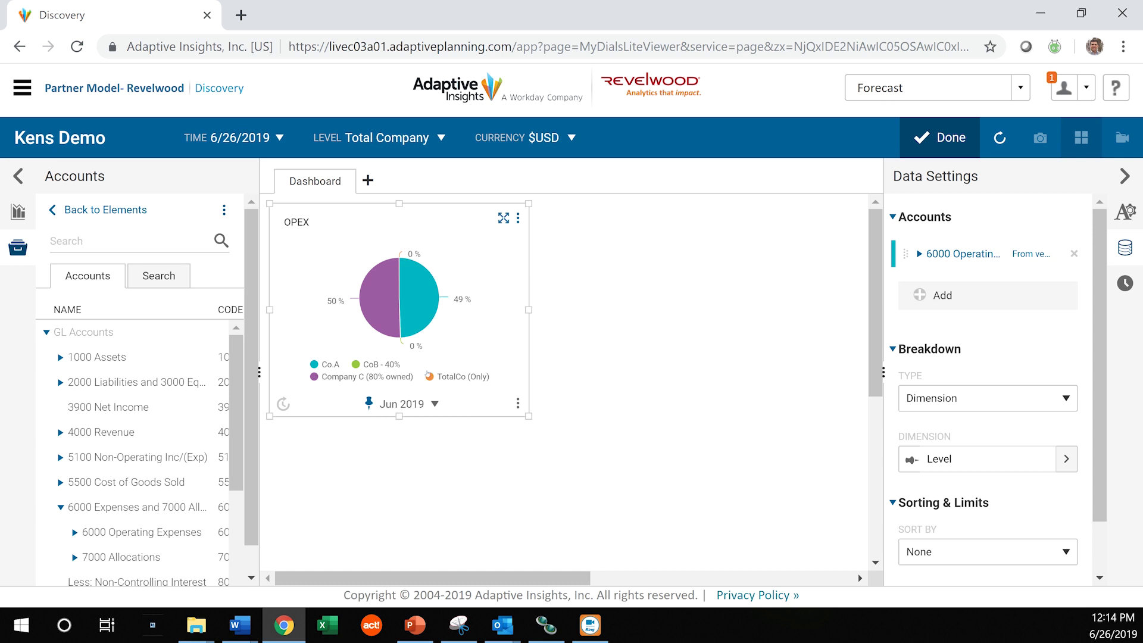
Step: Add a wide waterfall chart below the OPEX pie and assign it the 4000 Revenue account
{"action": "scroll", "coordinate": [583, 428], "scroll_direction": "down", "scroll_amount": 2}
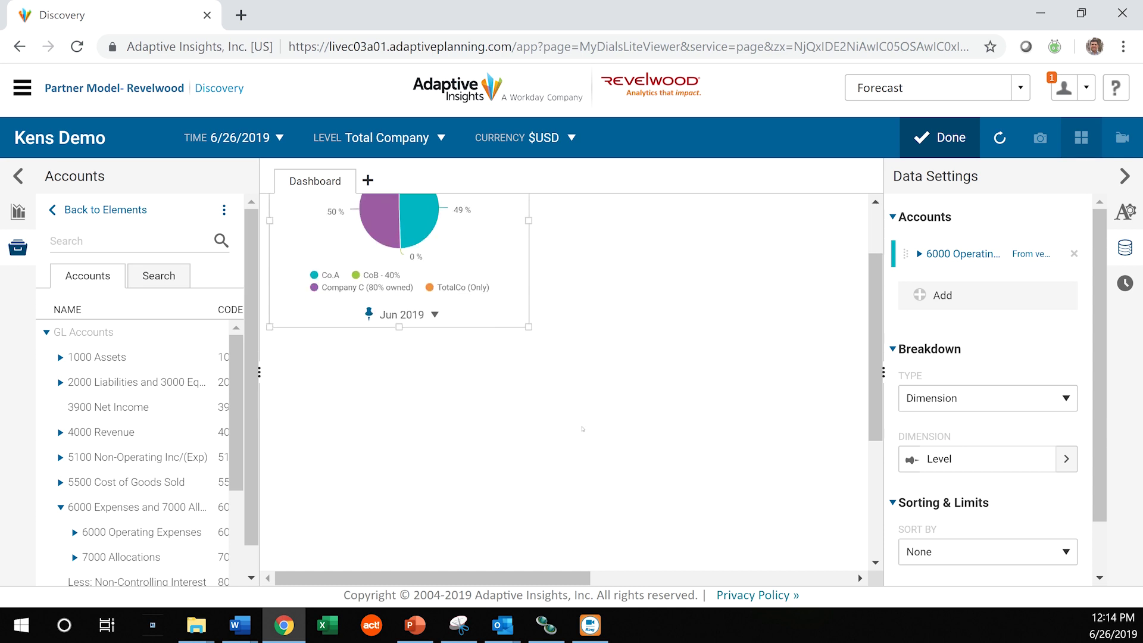
{"action": "left_click", "coordinate": [19, 212]}
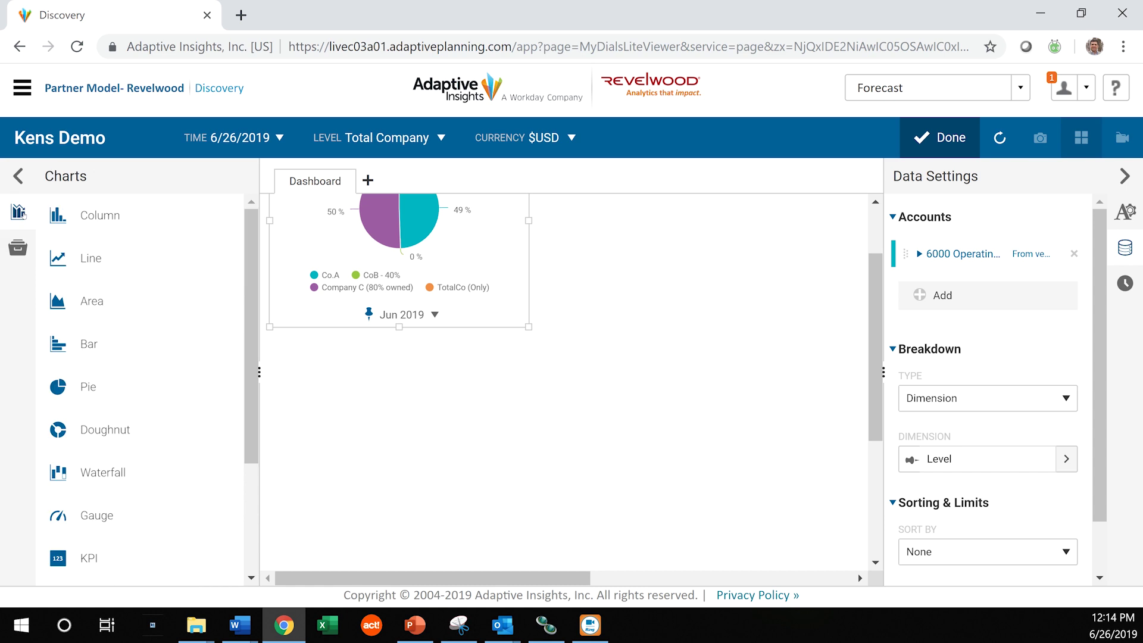
{"action": "left_click_drag", "start_coordinate": [122, 472], "coordinate": [444, 437]}
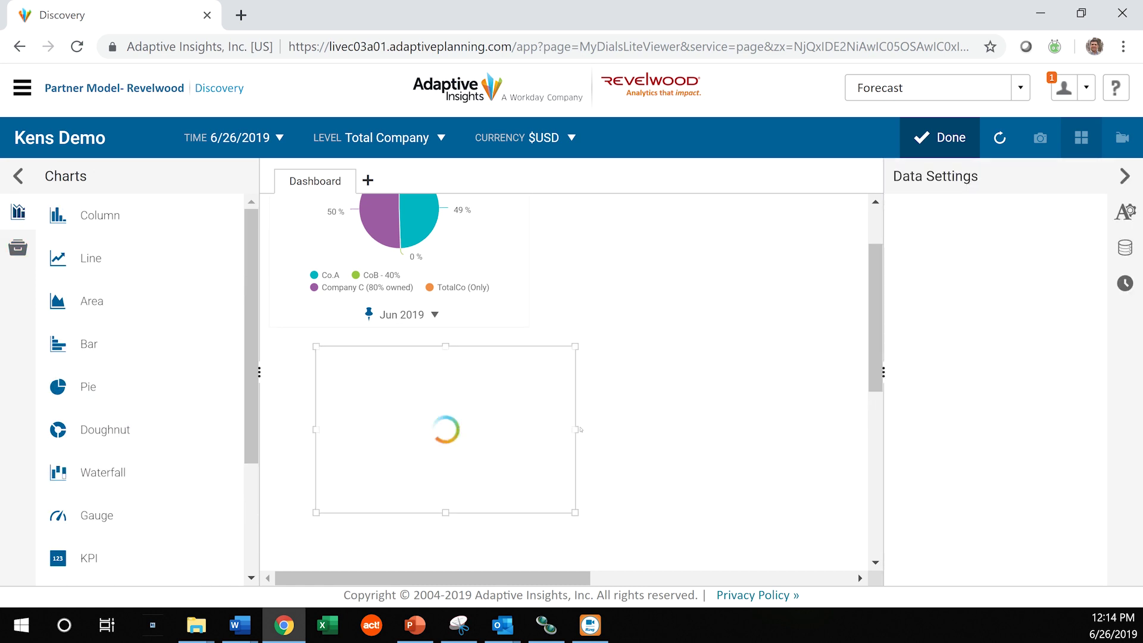
{"action": "left_click", "coordinate": [8, 241]}
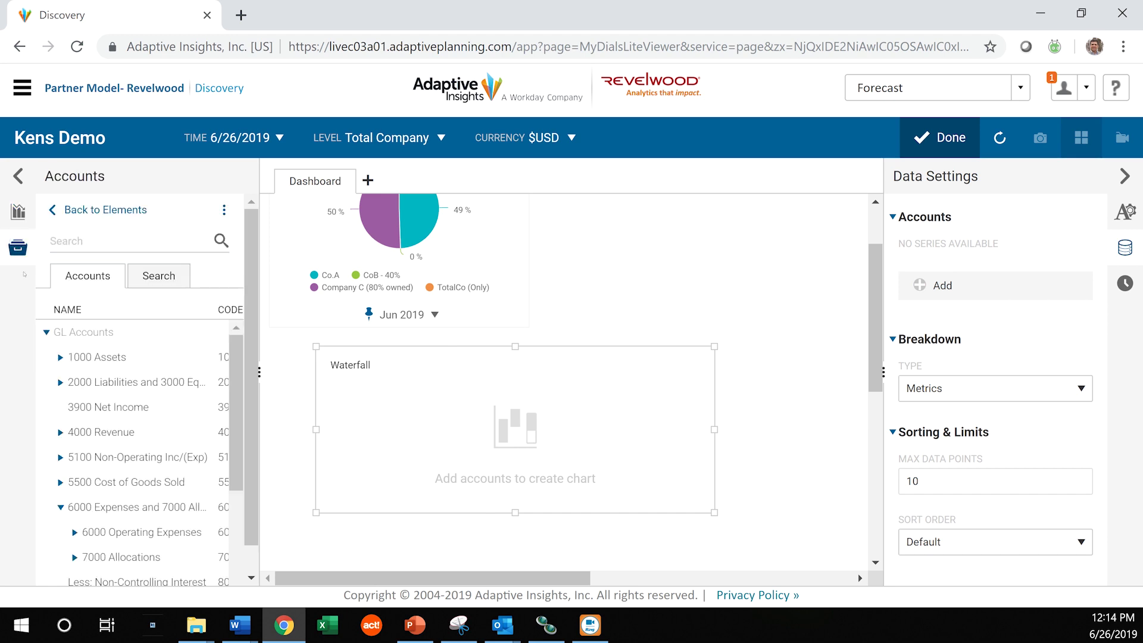
{"action": "left_click_drag", "start_coordinate": [101, 432], "coordinate": [567, 458]}
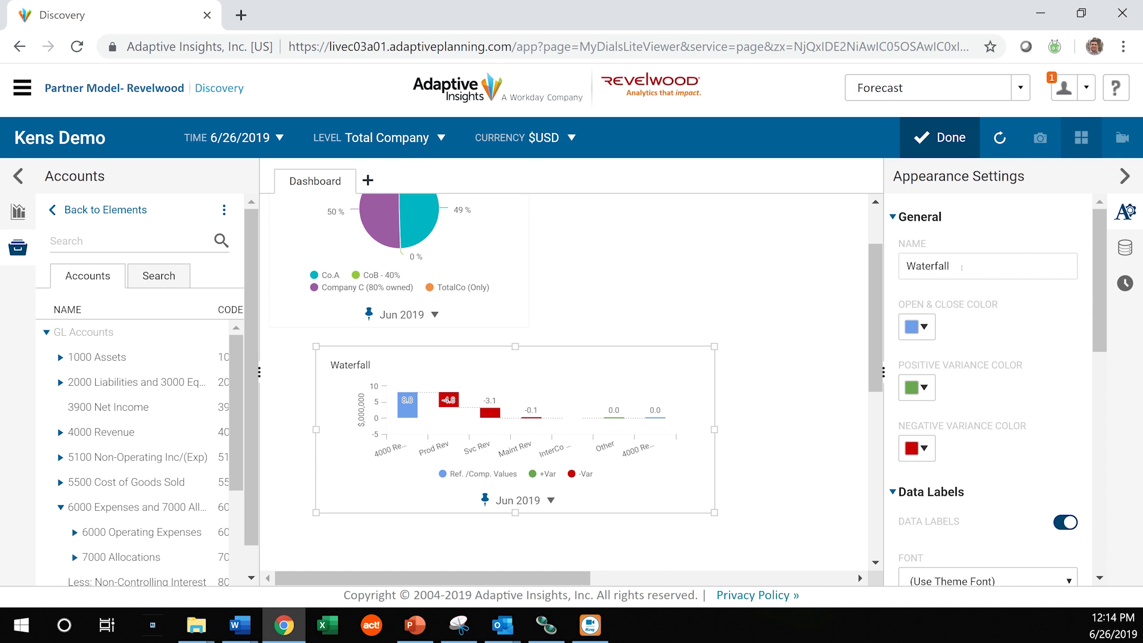
Step: Rename the waterfall chart Revenue and break it down by the Location dimension
{"action": "left_click", "coordinate": [961, 267]}
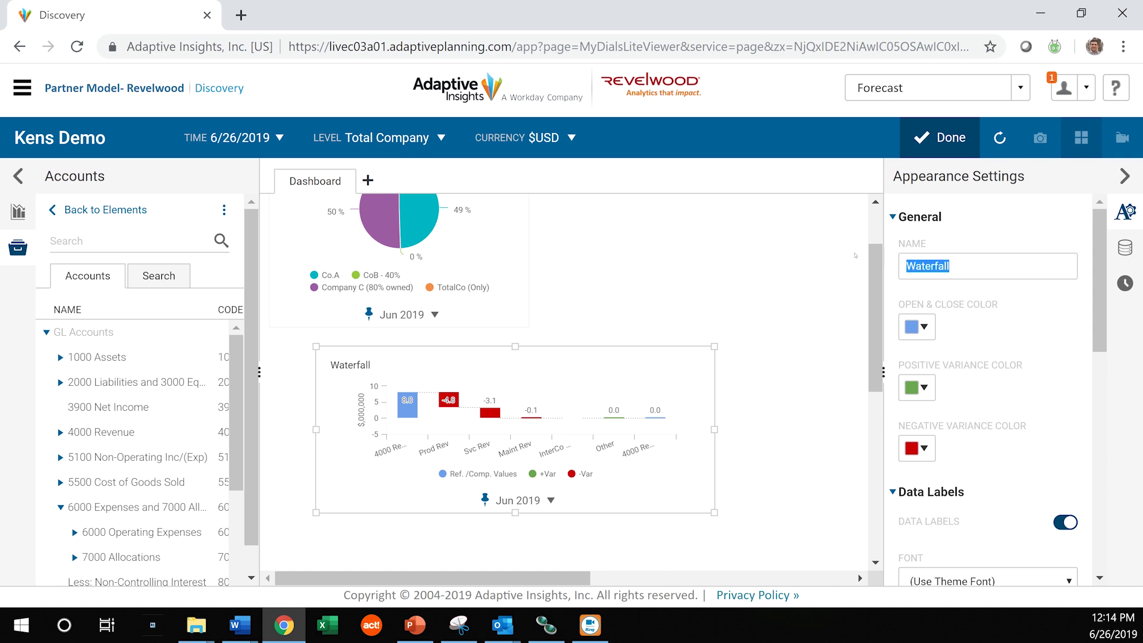
{"action": "type", "text": "Revenue"}
{"action": "left_click", "coordinate": [1134, 246]}
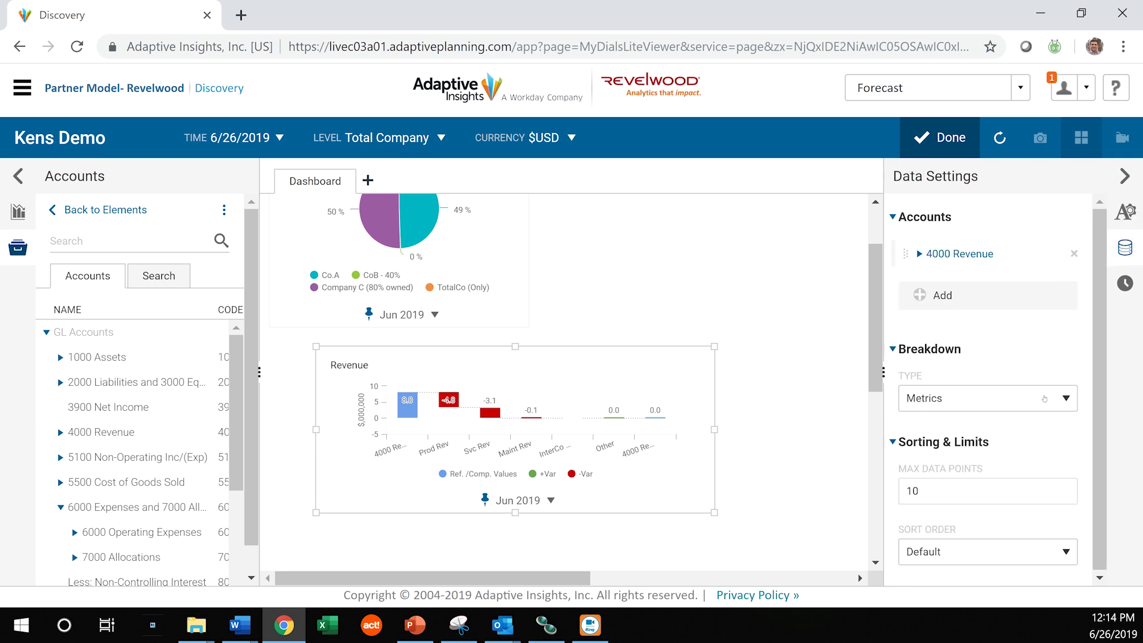
{"action": "left_click", "coordinate": [1064, 398]}
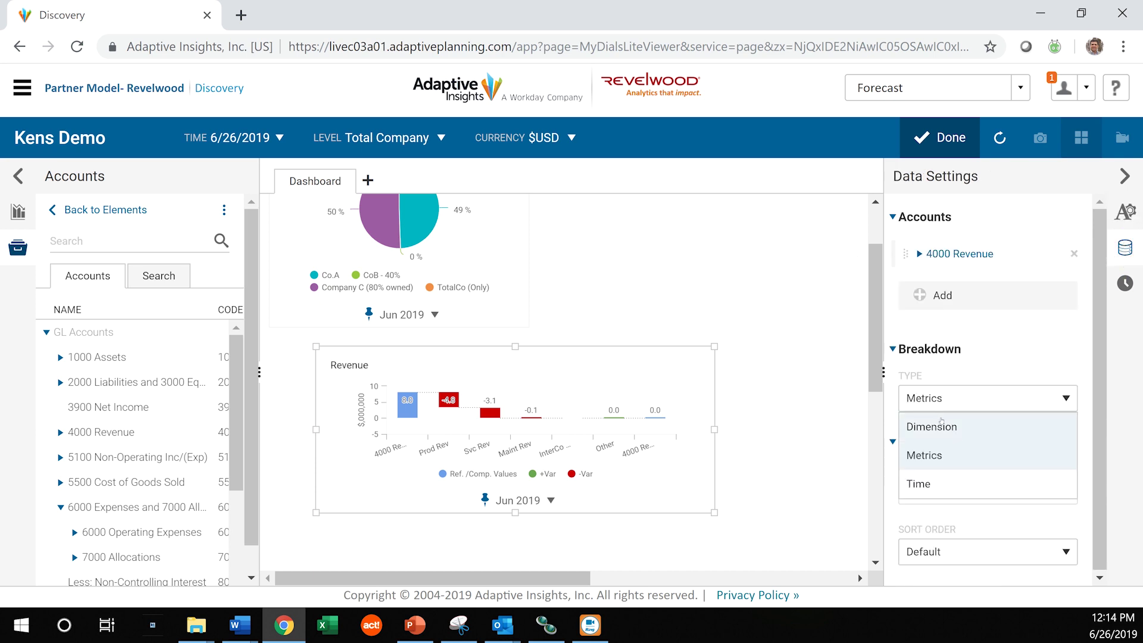
{"action": "left_click", "coordinate": [1063, 426]}
{"action": "left_click", "coordinate": [1062, 458]}
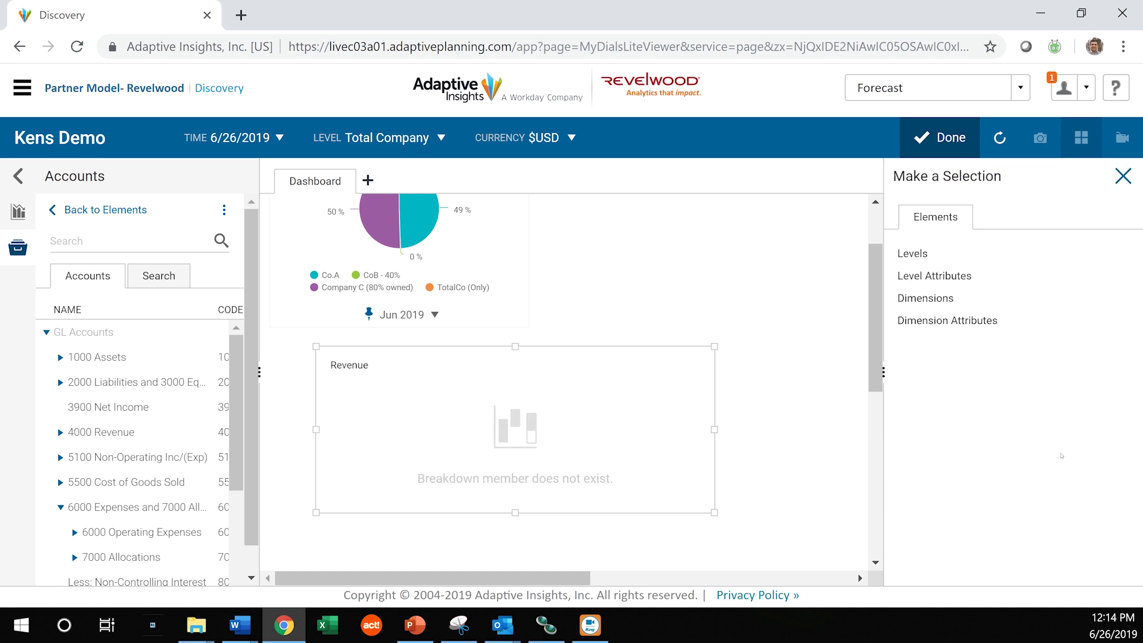
{"action": "left_click", "coordinate": [929, 299]}
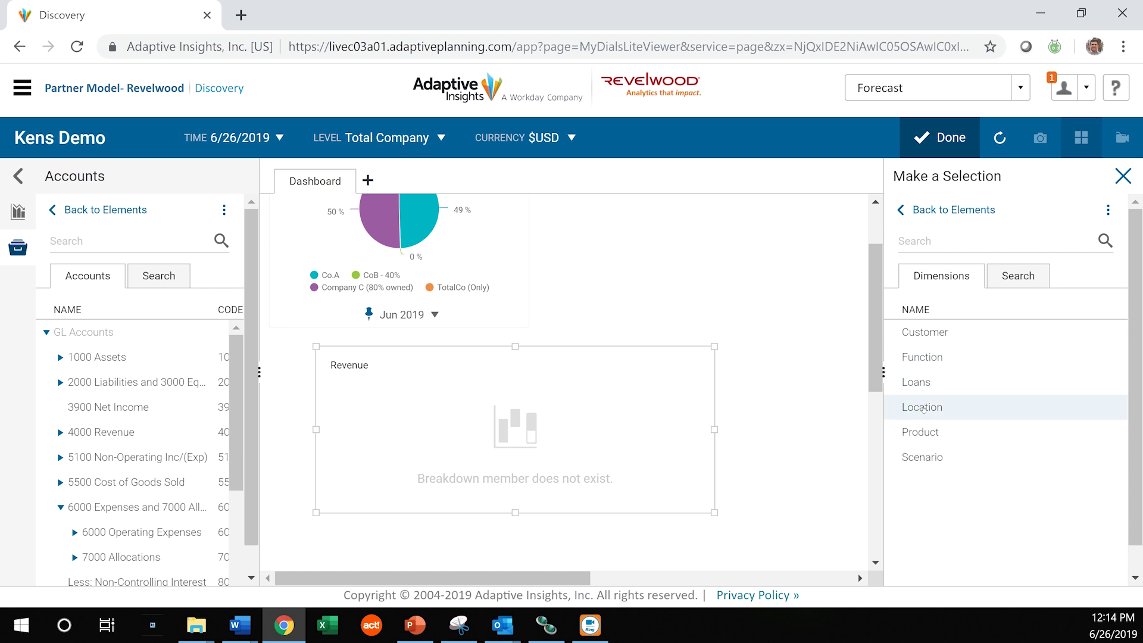
{"action": "left_click", "coordinate": [923, 409]}
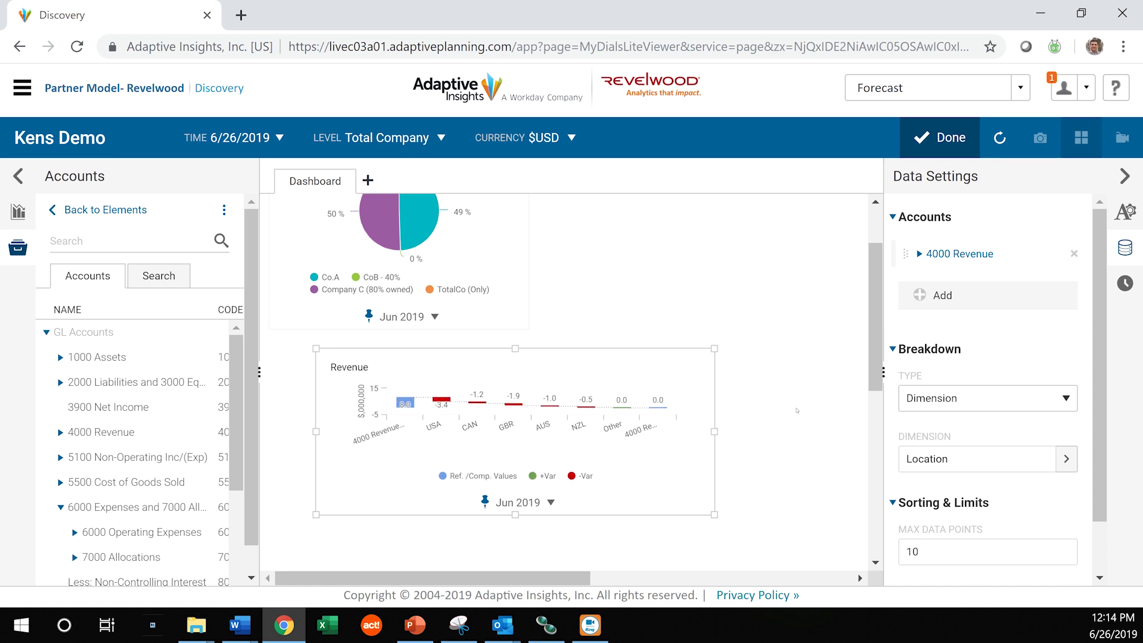
Step: Add a KPI chart to the empty area beside the OPEX pie chart on the dashboard
{"action": "scroll", "coordinate": [797, 410], "scroll_direction": "up", "scroll_amount": 2}
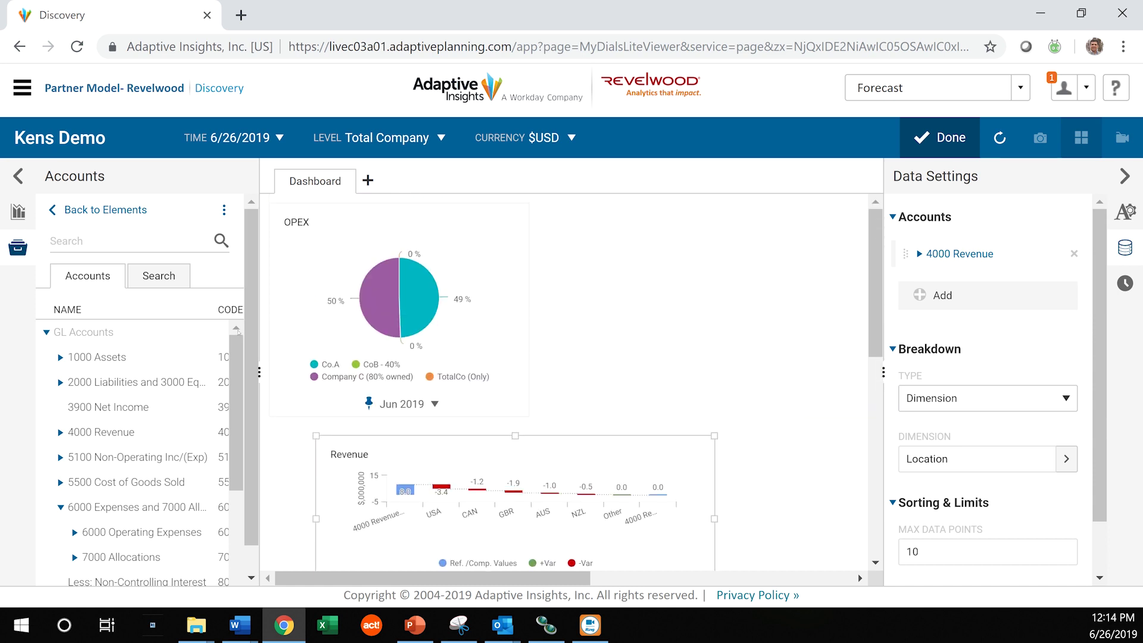
{"action": "left_click", "coordinate": [18, 212]}
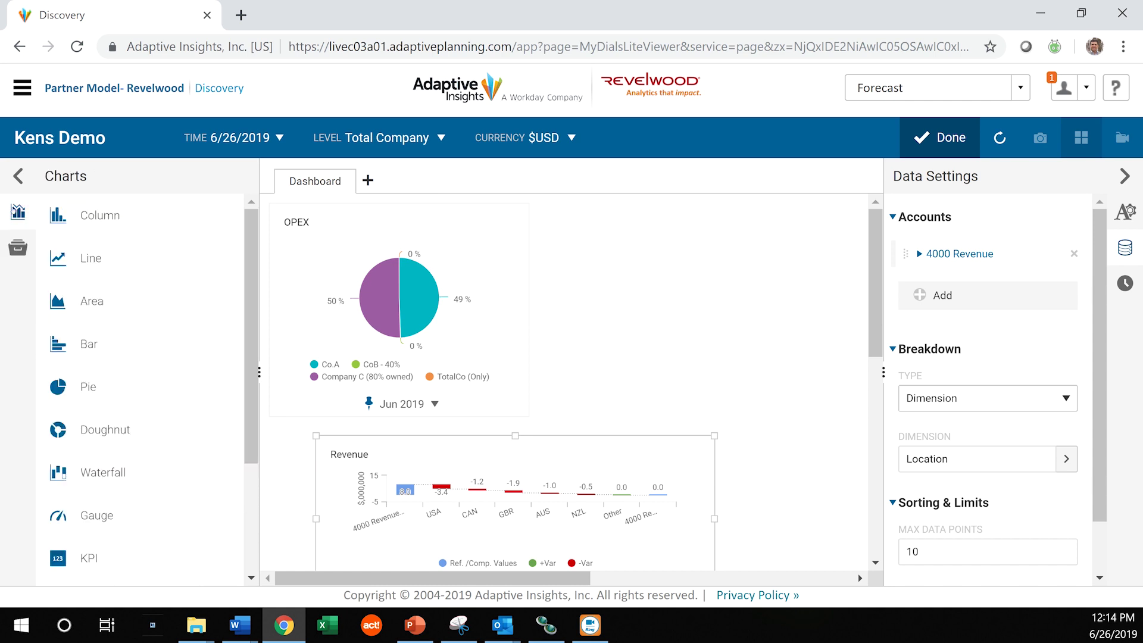
{"action": "scroll", "coordinate": [113, 473], "scroll_direction": "down", "scroll_amount": 2}
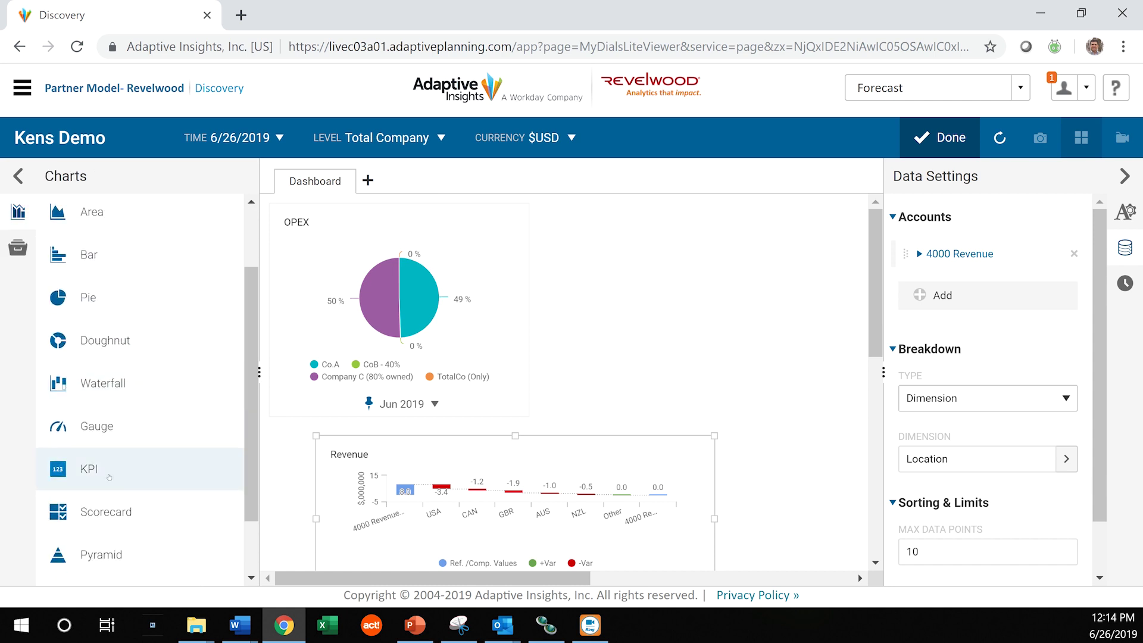
{"action": "left_click_drag", "start_coordinate": [89, 468], "coordinate": [683, 262]}
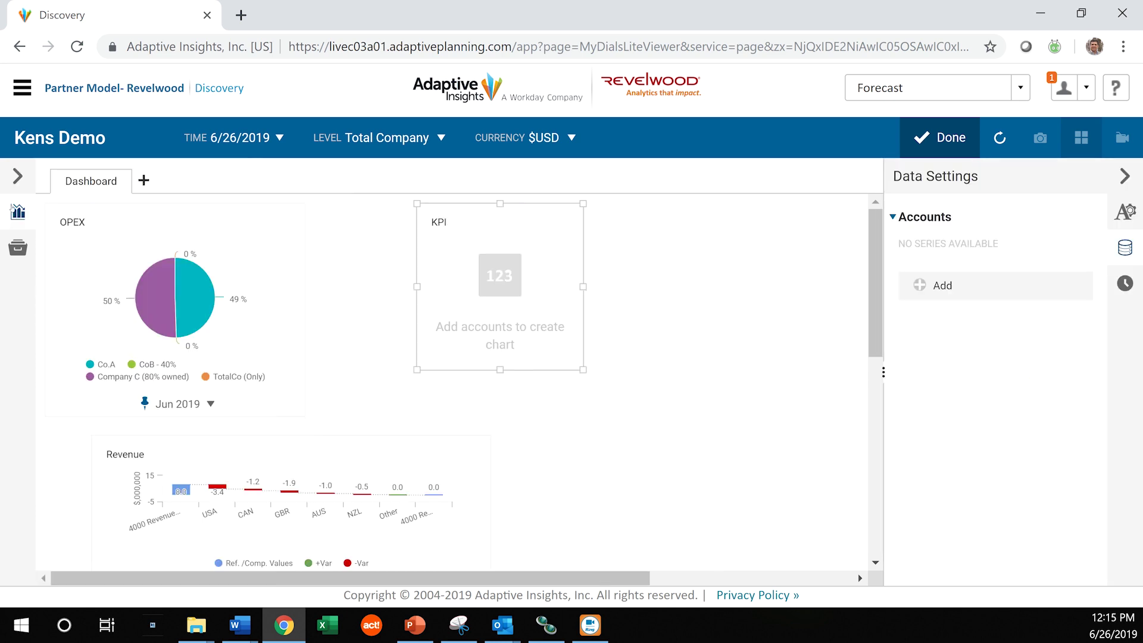
Step: Assign the Gross Margin % metric account to the KPI chart, enlarge the chart to about the OPEX pie's size, and finish editing the dashboard
{"action": "left_click", "coordinate": [17, 247]}
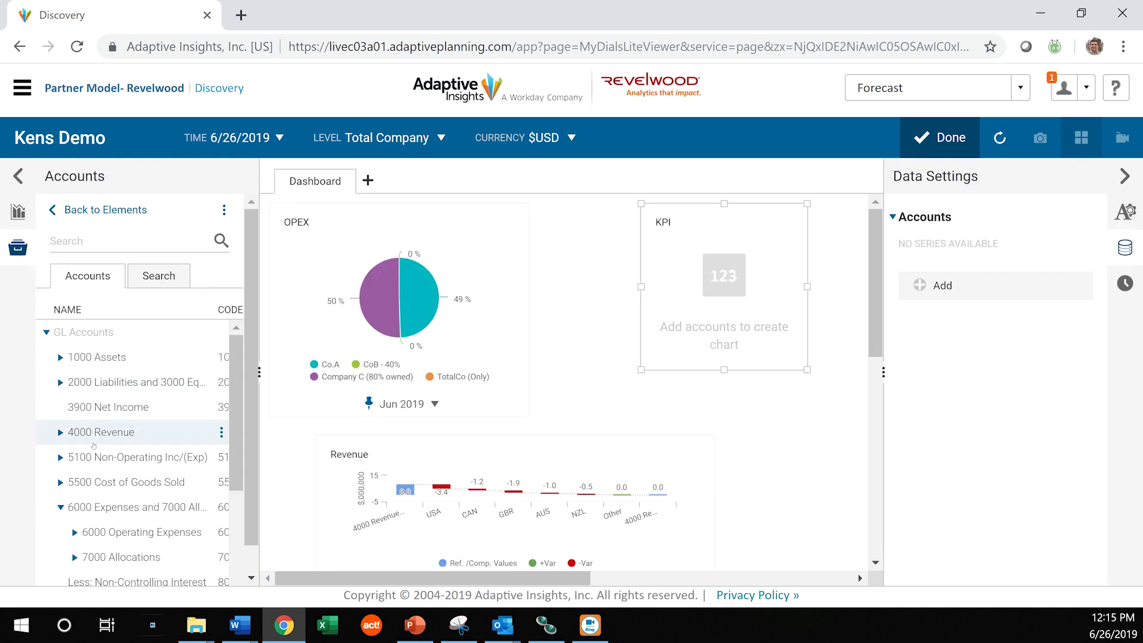
{"action": "scroll", "coordinate": [93, 445], "scroll_direction": "down", "scroll_amount": 3}
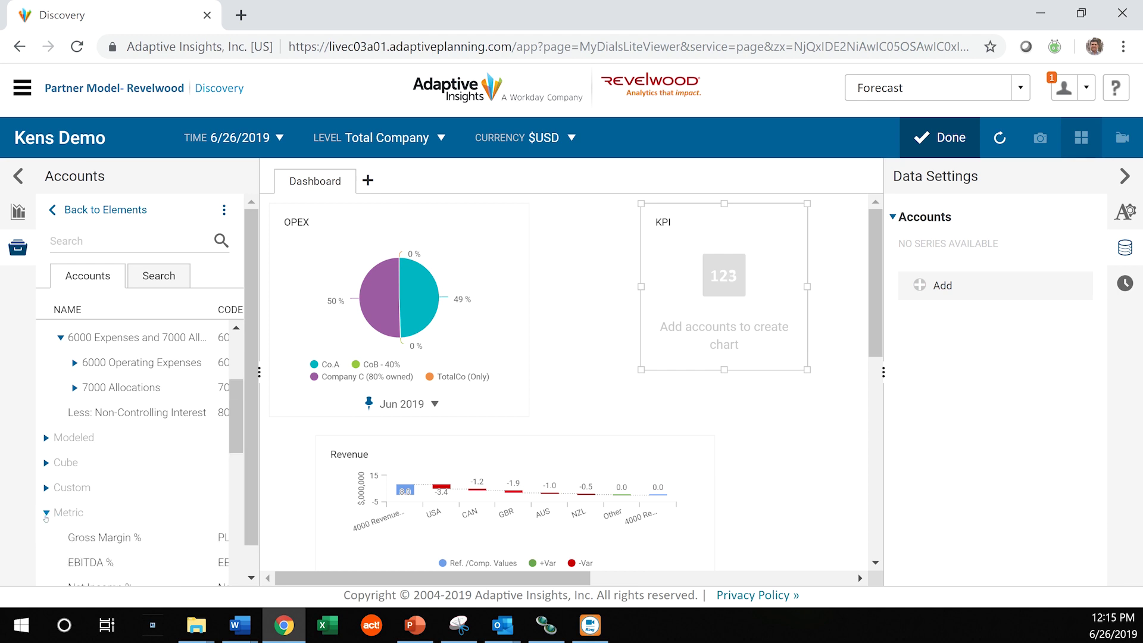
{"action": "left_click_drag", "start_coordinate": [90, 539], "coordinate": [654, 280]}
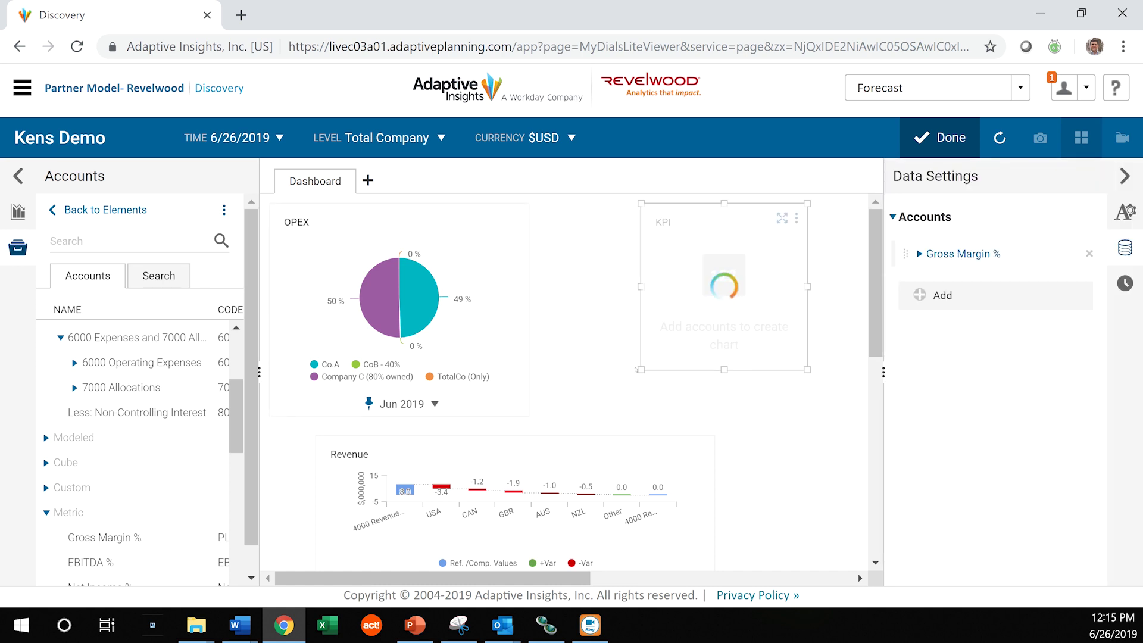
{"action": "left_click_drag", "start_coordinate": [642, 369], "coordinate": [582, 399]}
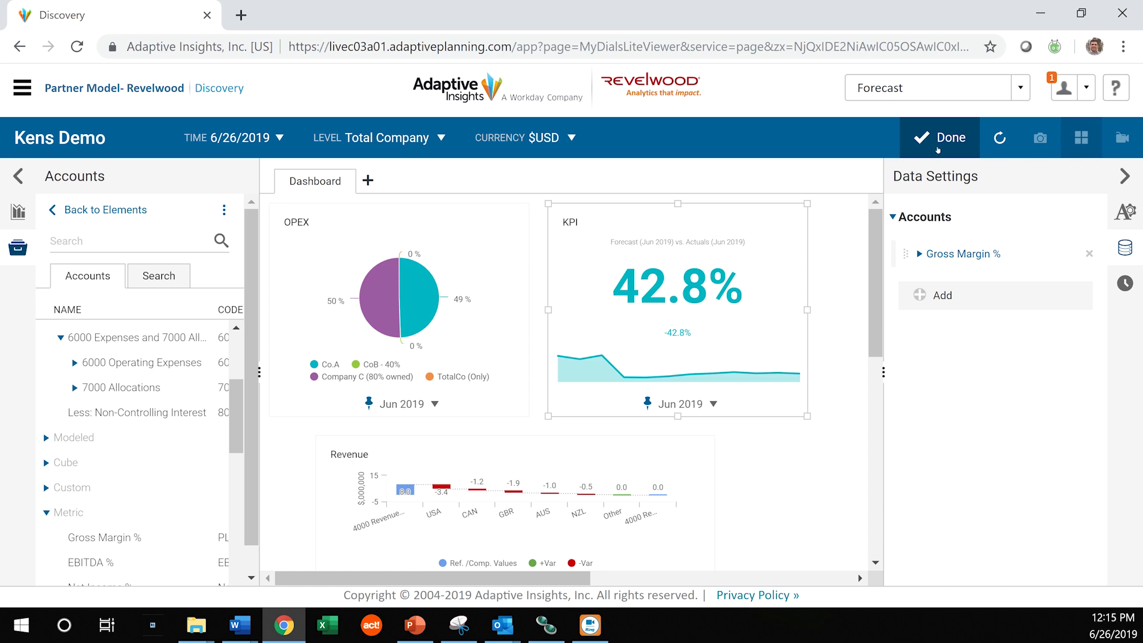
{"action": "left_click", "coordinate": [938, 138]}
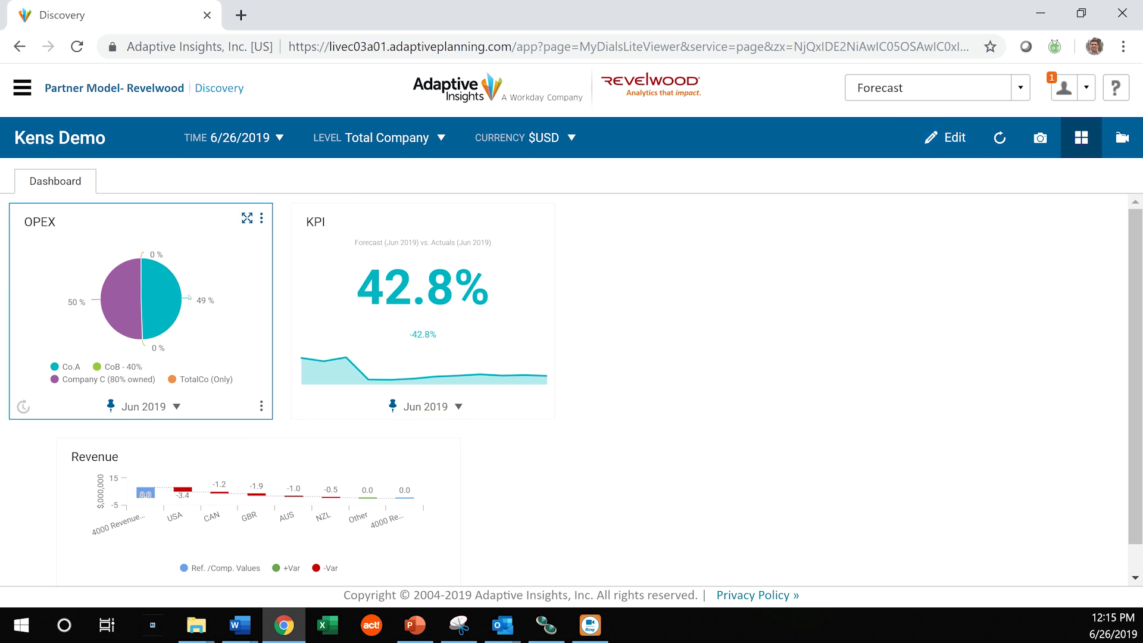
Step: Drill into the Company C slice of the OPEX pie by the Customer dimension, then return to the dashboard
{"action": "left_click", "coordinate": [128, 317]}
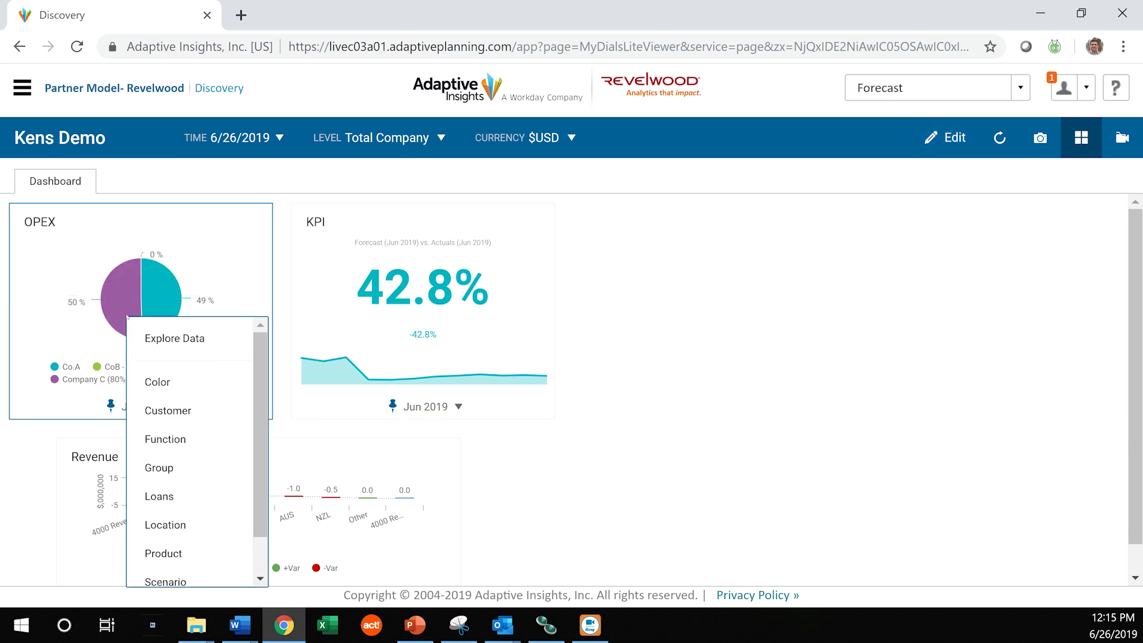
{"action": "left_click", "coordinate": [173, 411]}
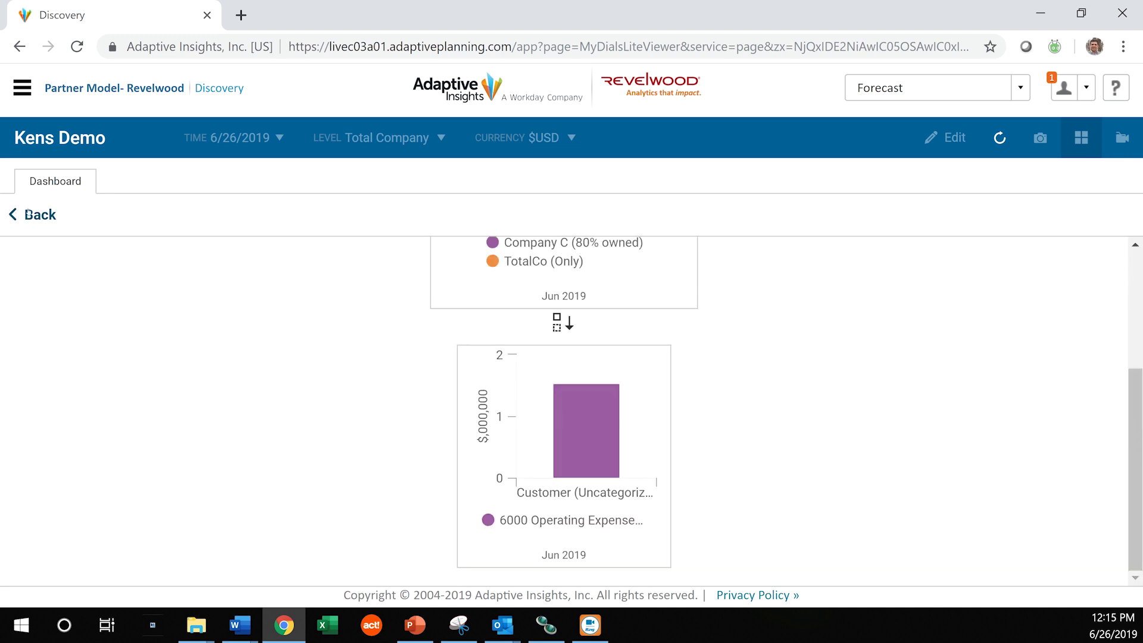
{"action": "left_click", "coordinate": [28, 213]}
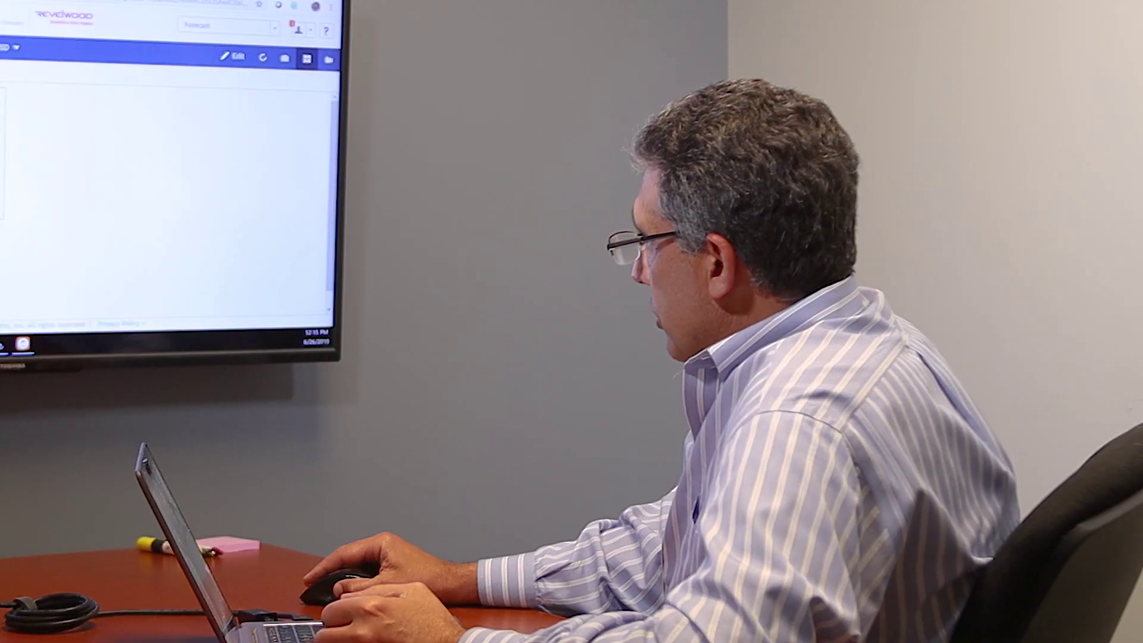